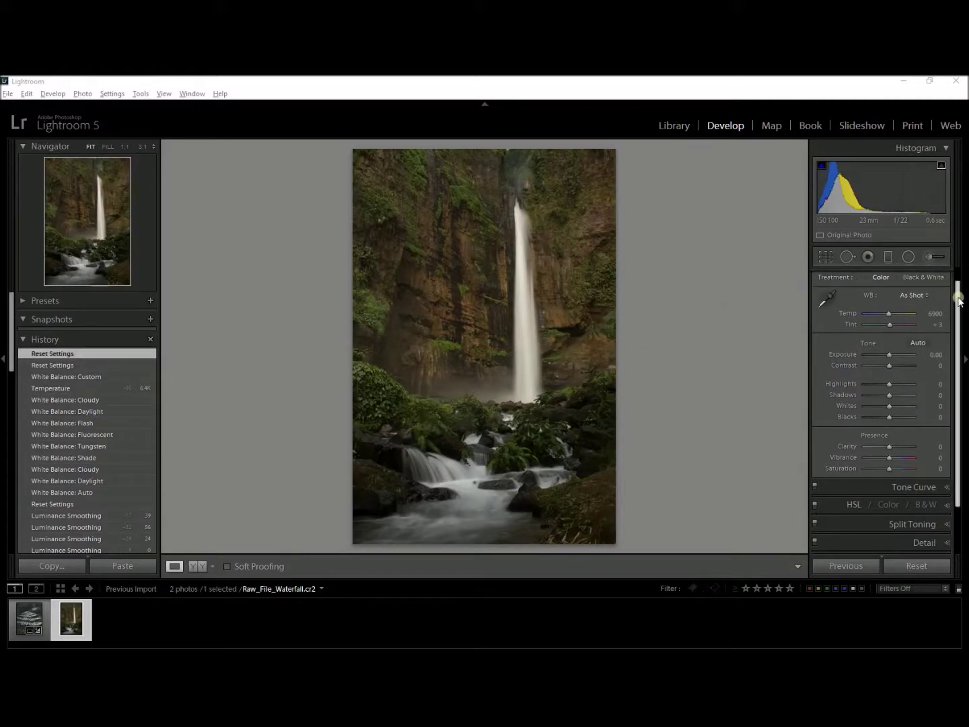
Try the Daylight, Cloudy and Shade white balance presets on the waterfall photo
{"action": "left_click_drag", "start_coordinate": [961, 308], "coordinate": [956, 277]}
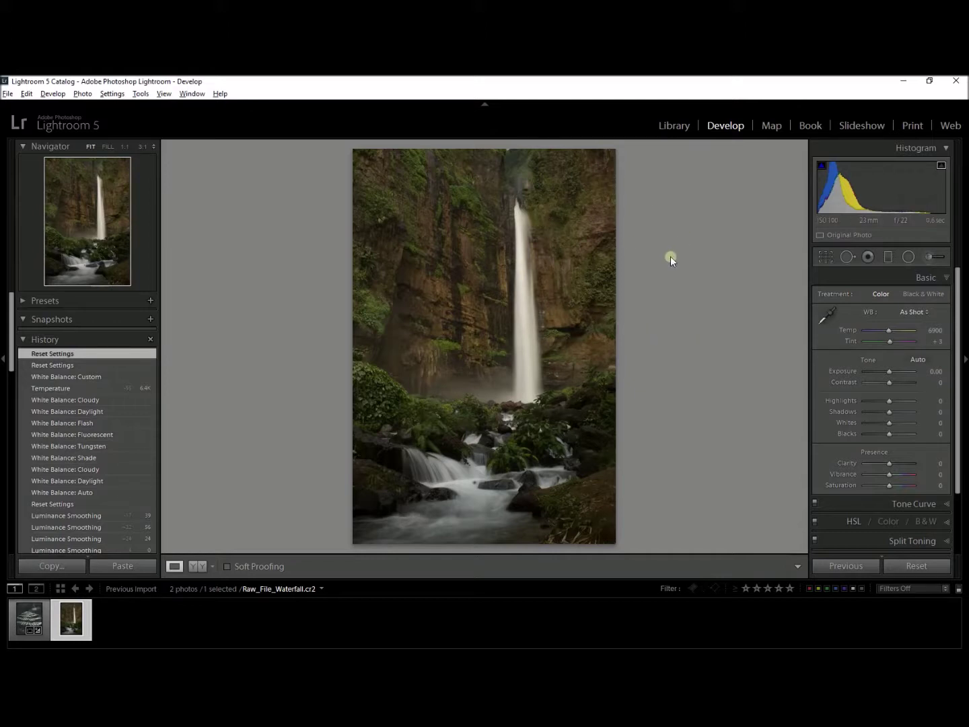
{"action": "left_click", "coordinate": [925, 312]}
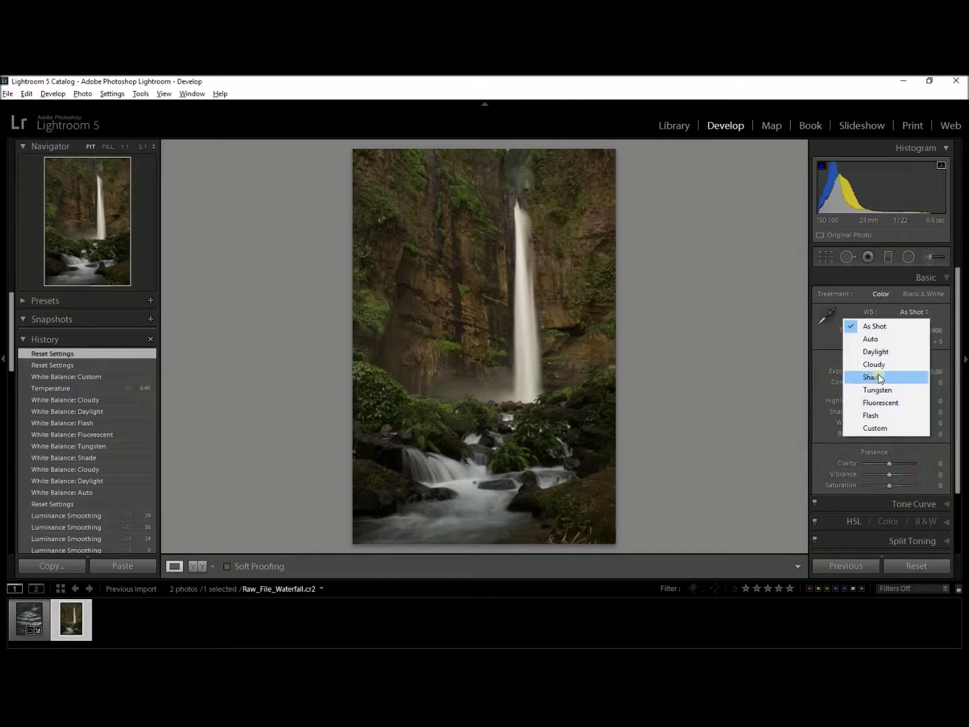
{"action": "left_click", "coordinate": [883, 351]}
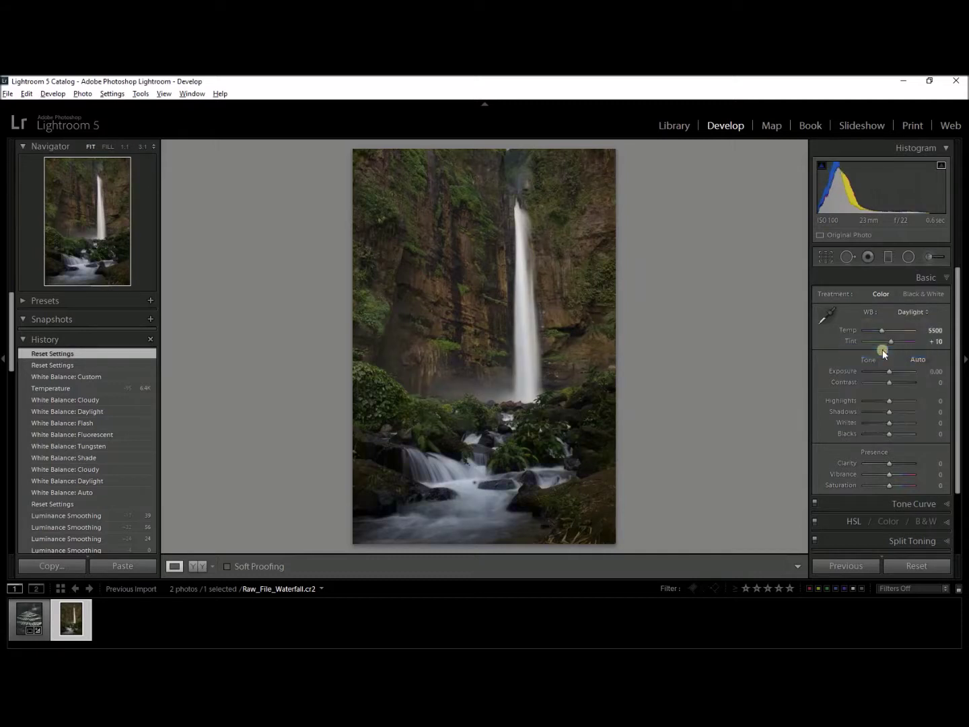
{"action": "left_click", "coordinate": [914, 312]}
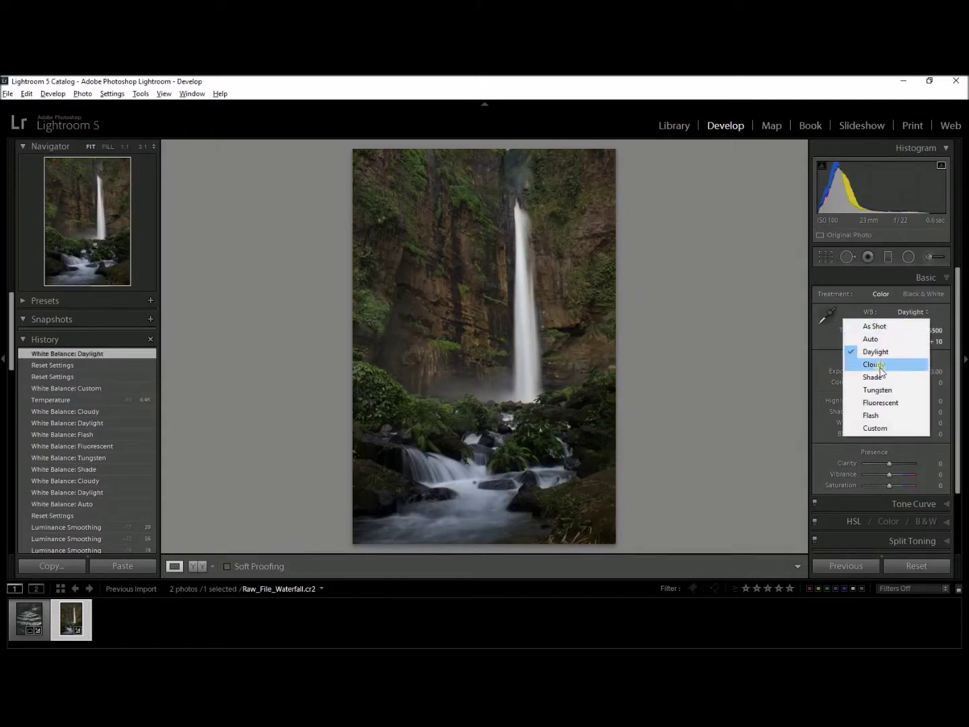
{"action": "left_click", "coordinate": [879, 366]}
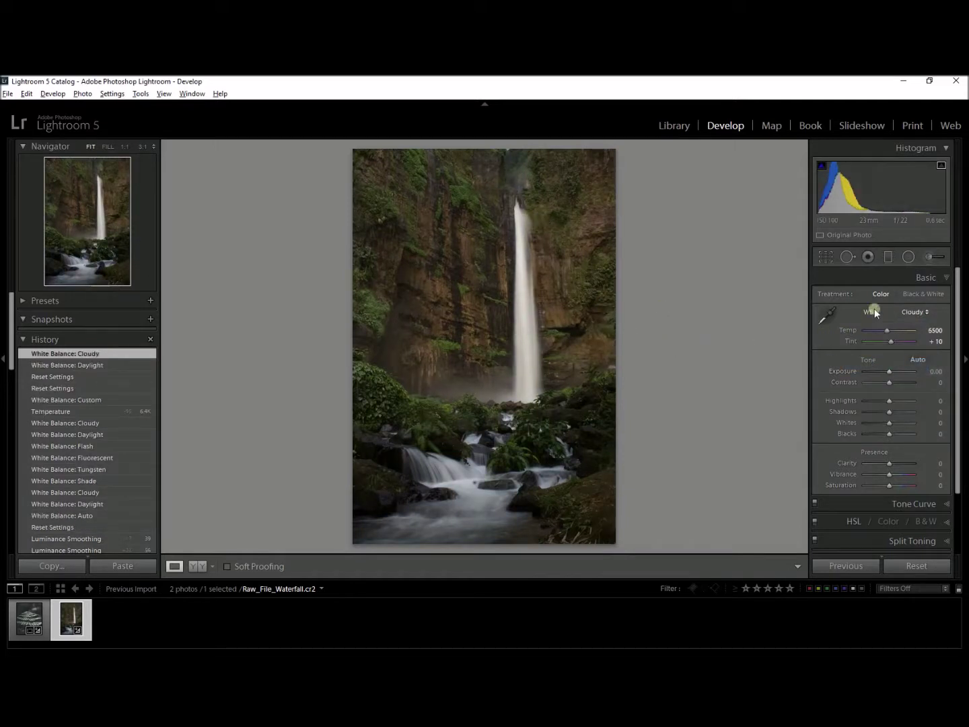
{"action": "left_click", "coordinate": [911, 312]}
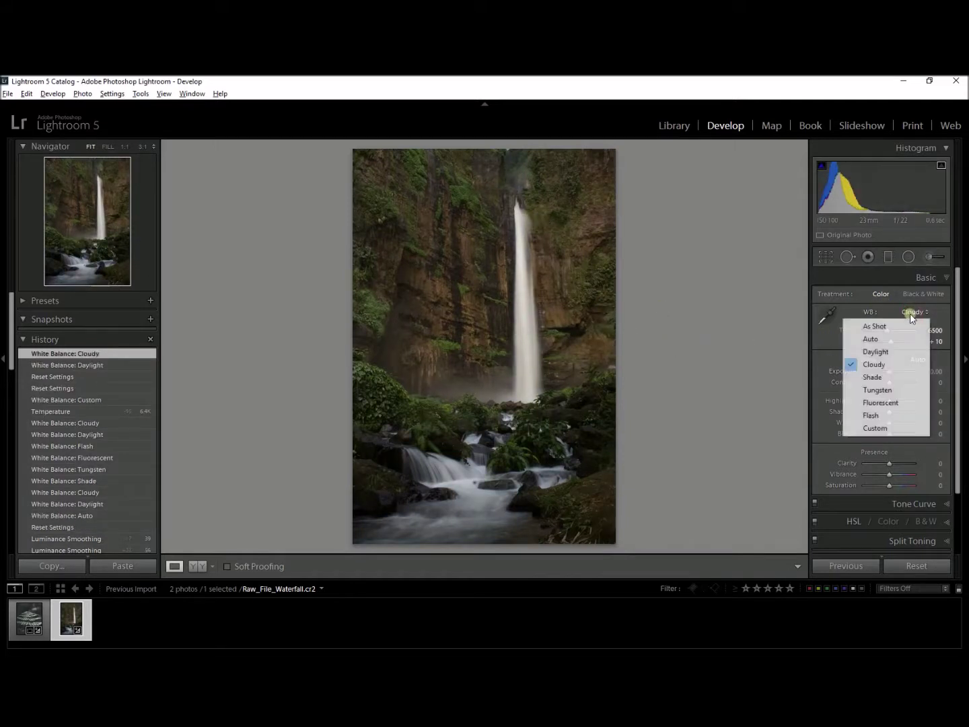
{"action": "left_click", "coordinate": [869, 376]}
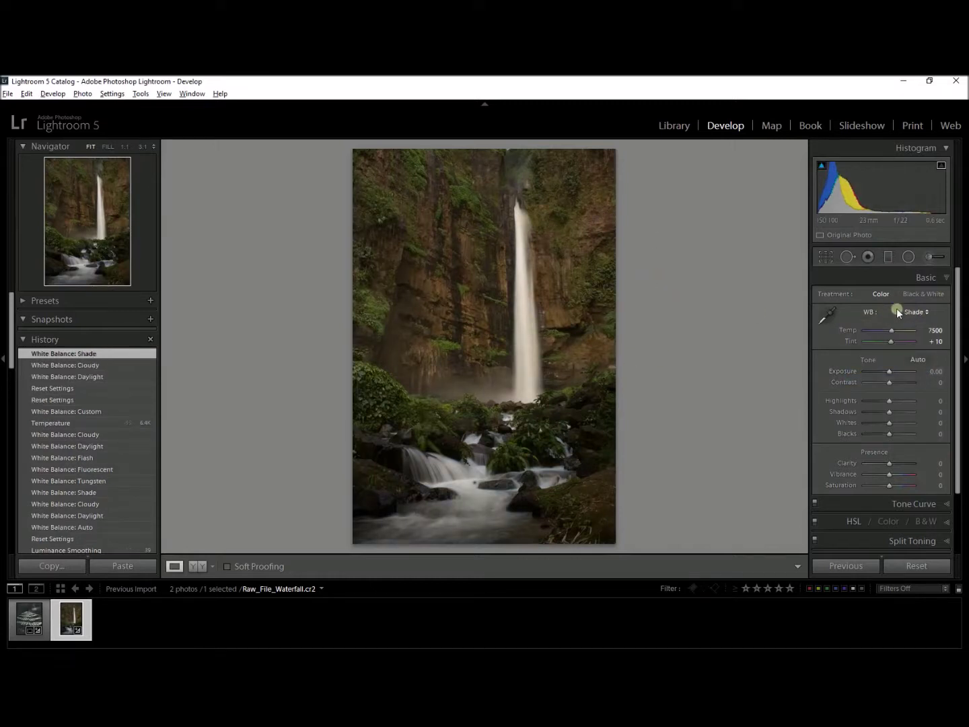
Try the Tungsten, Flash and Fluorescent white balance presets on the waterfall photo
{"action": "left_click", "coordinate": [918, 312]}
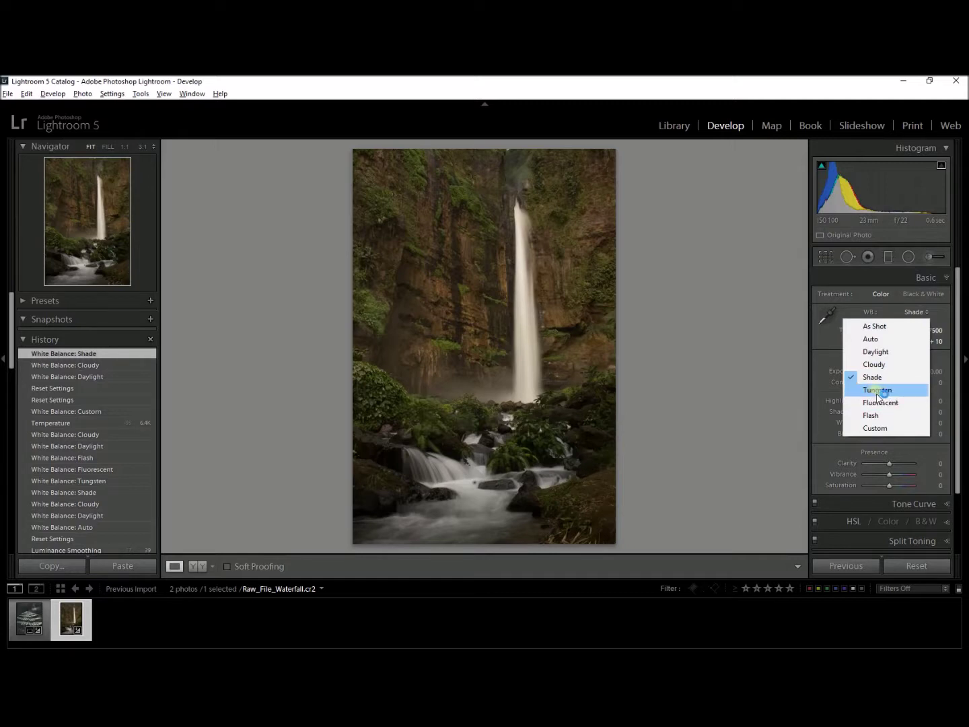
{"action": "left_click", "coordinate": [877, 391]}
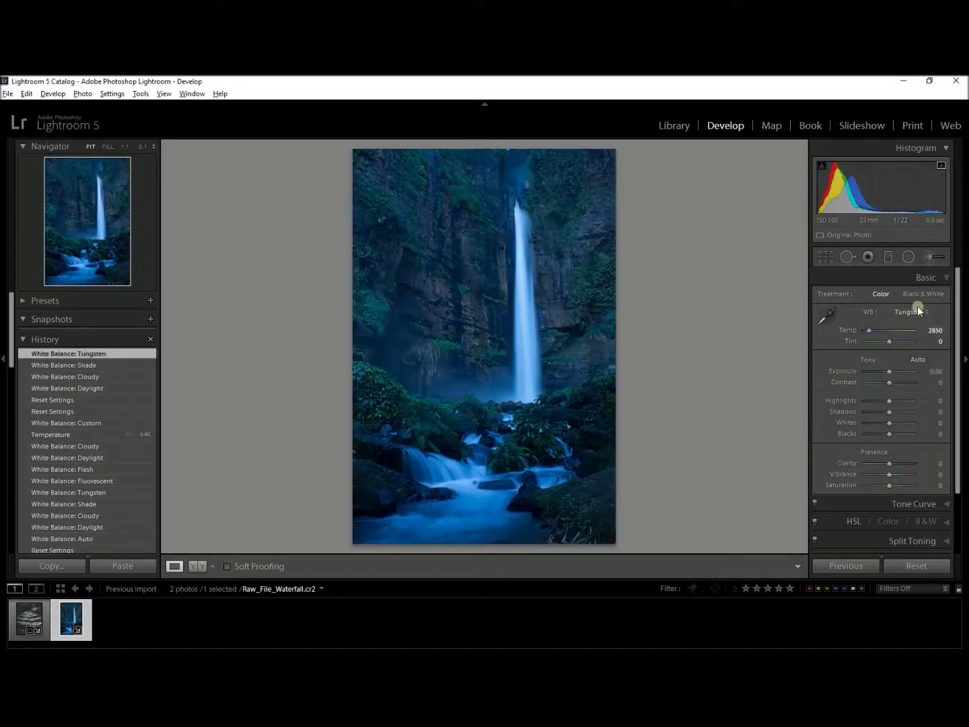
{"action": "left_click", "coordinate": [918, 309]}
{"action": "left_click", "coordinate": [881, 415]}
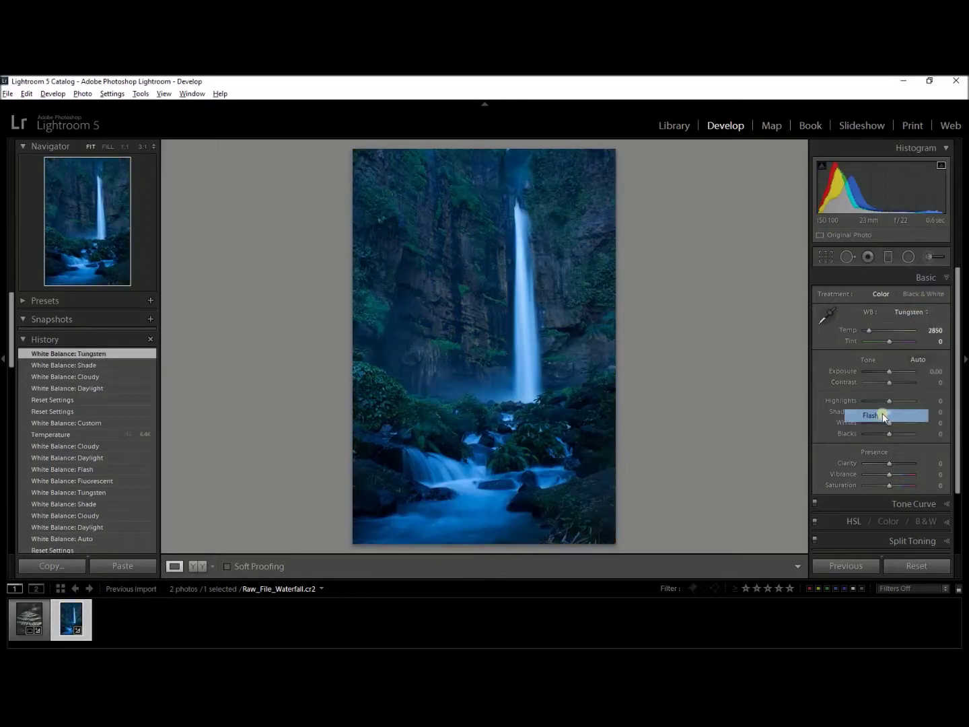
{"action": "left_click", "coordinate": [918, 312]}
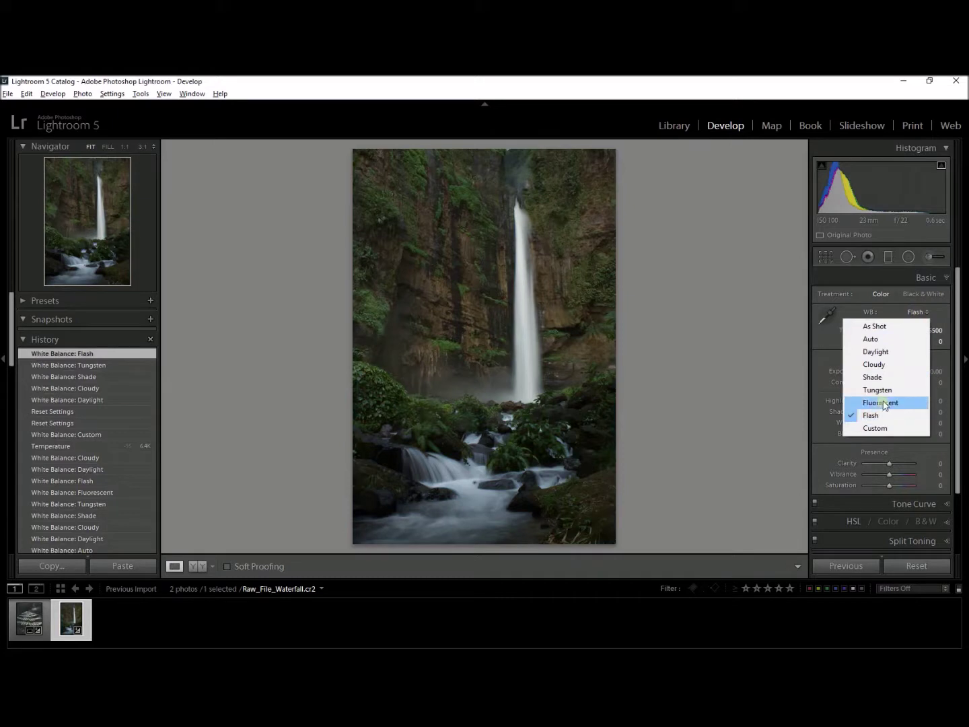
{"action": "left_click", "coordinate": [883, 403]}
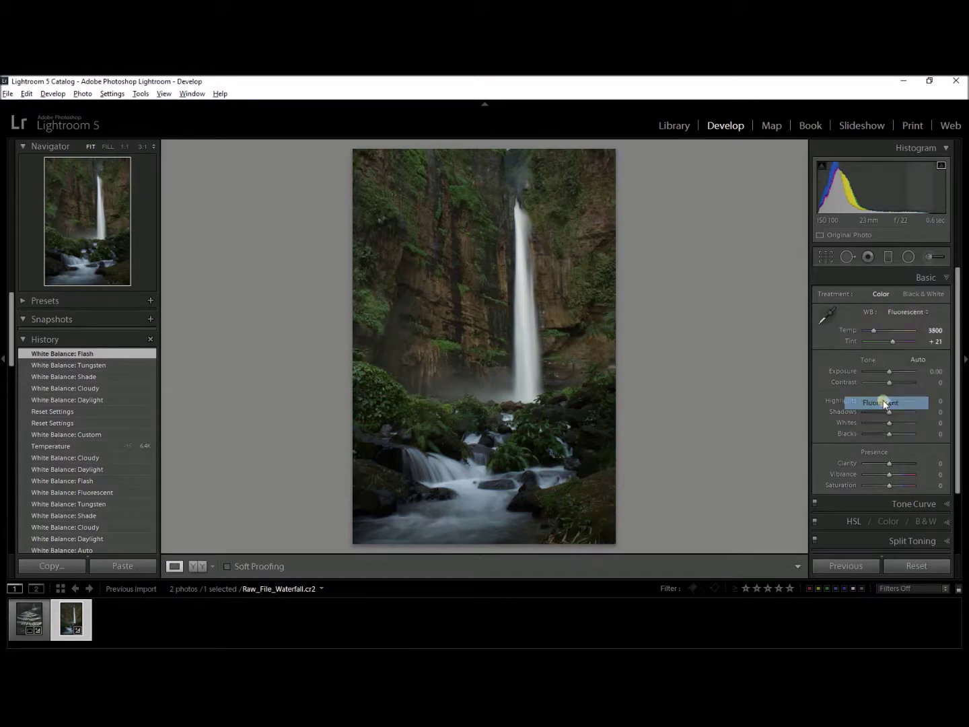
Apply the Cloudy white balance preset and fine-tune the colour temperature to 6762 after trying cooler and warmer extremes
{"action": "left_click", "coordinate": [916, 311]}
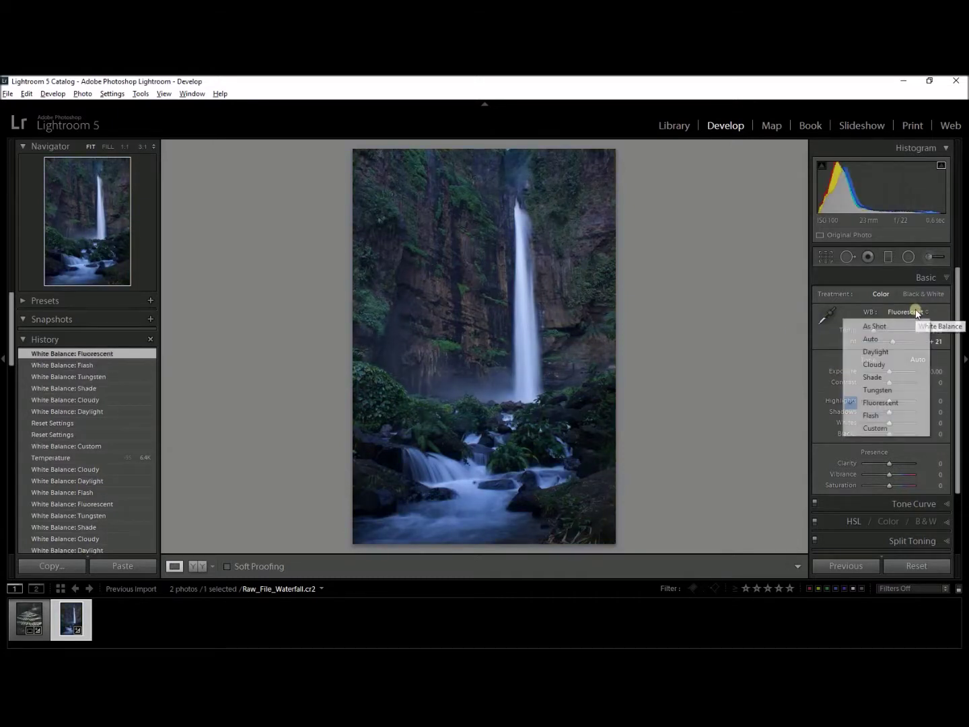
{"action": "left_click", "coordinate": [886, 364]}
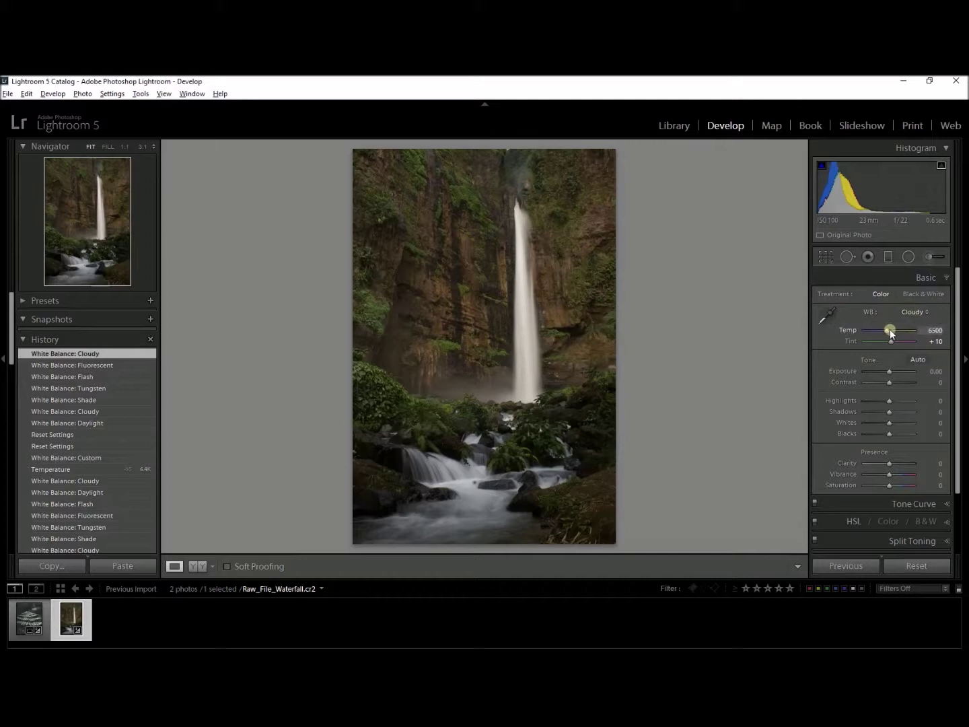
{"action": "left_click_drag", "start_coordinate": [888, 331], "coordinate": [869, 337]}
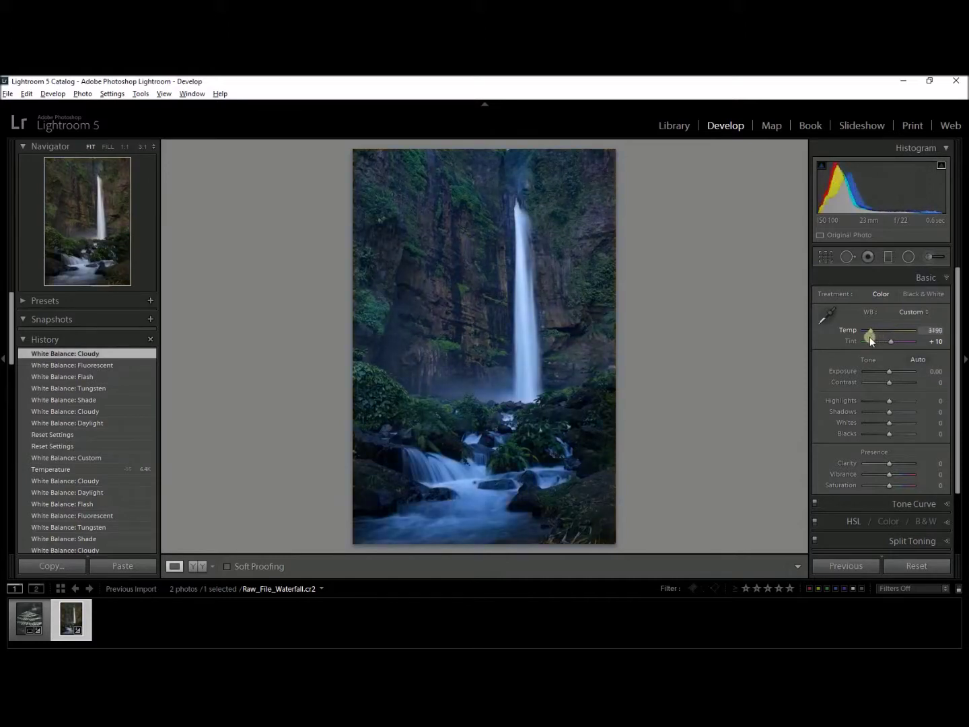
{"action": "left_click_drag", "start_coordinate": [870, 341], "coordinate": [898, 336]}
{"action": "double_click", "coordinate": [850, 329]}
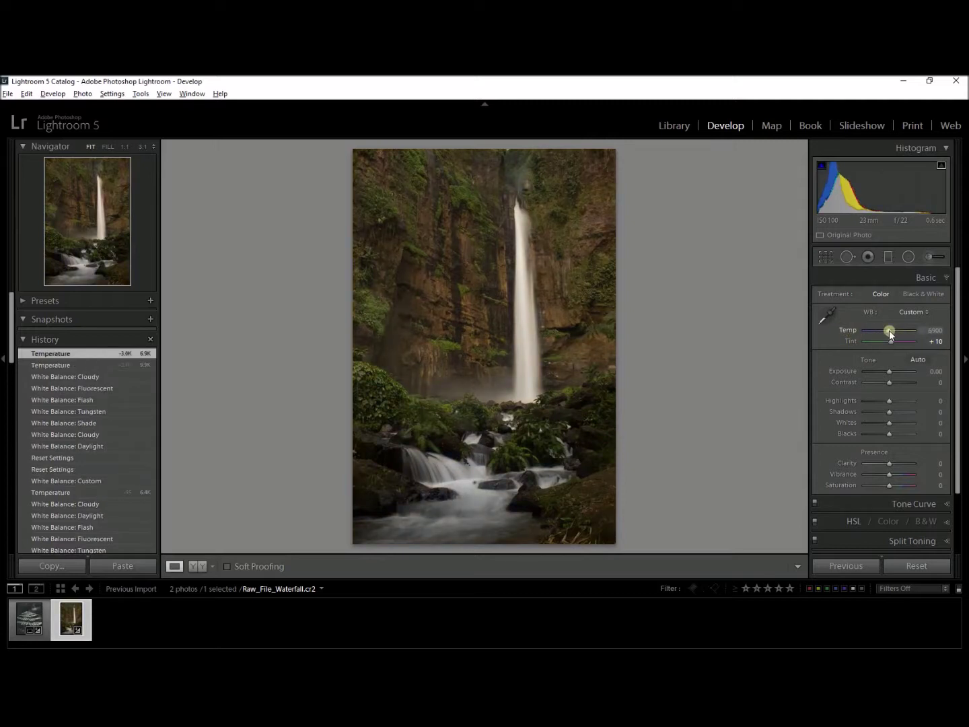
{"action": "left_click_drag", "start_coordinate": [889, 332], "coordinate": [887, 331]}
{"action": "left_click_drag", "start_coordinate": [887, 330], "coordinate": [888, 331]}
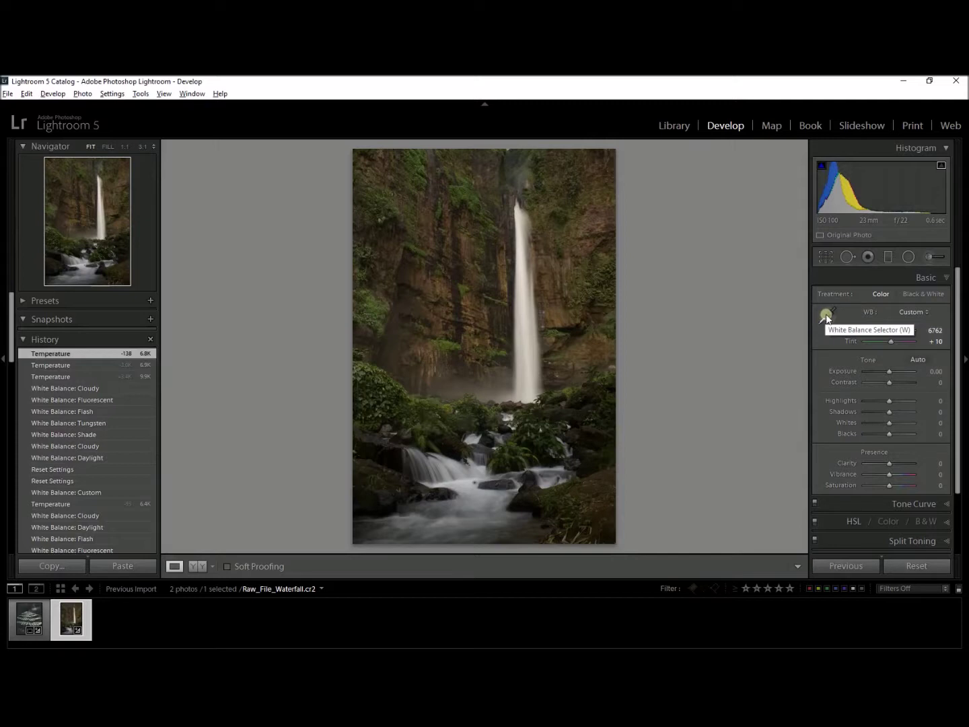
Sample the white falling water with the White Balance Selector and compare the photo before and after
{"action": "left_click", "coordinate": [826, 317]}
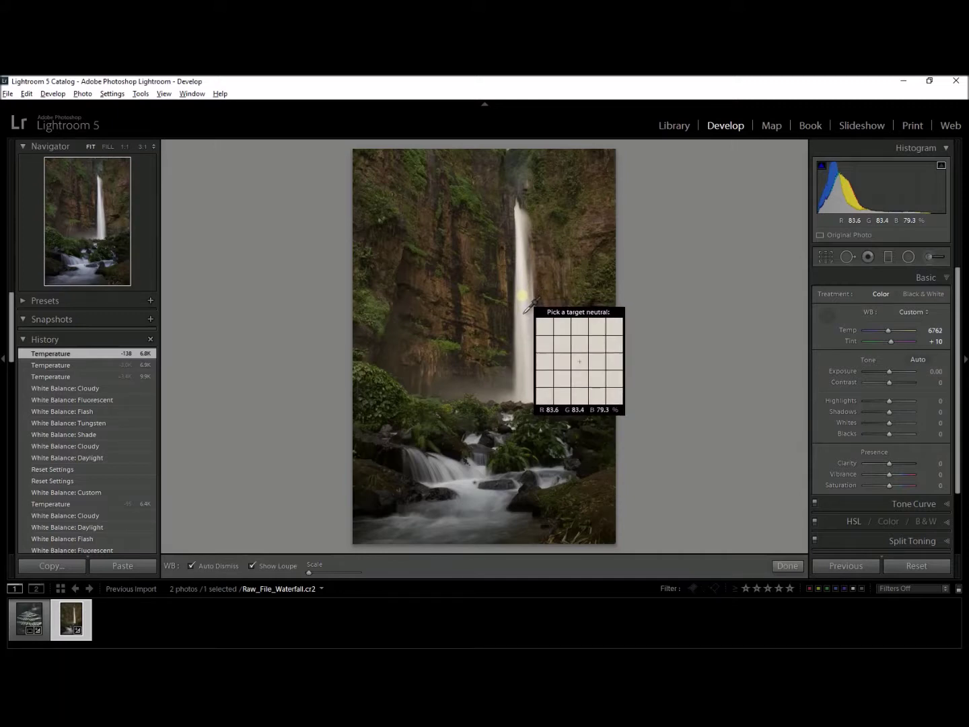
{"action": "left_click", "coordinate": [525, 298]}
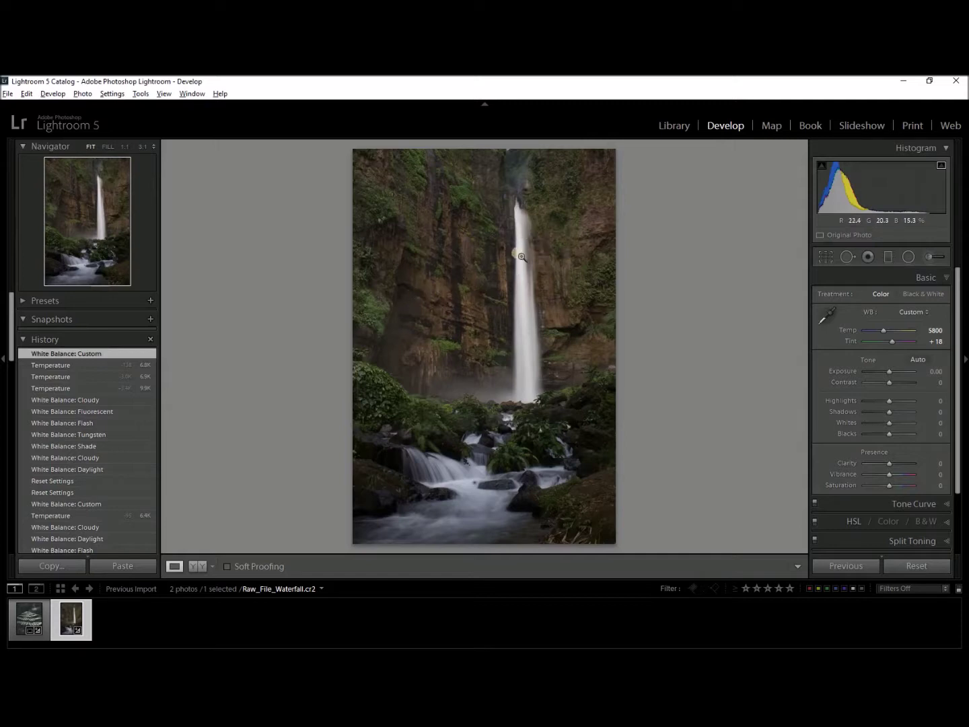
{"action": "left_click", "coordinate": [198, 567]}
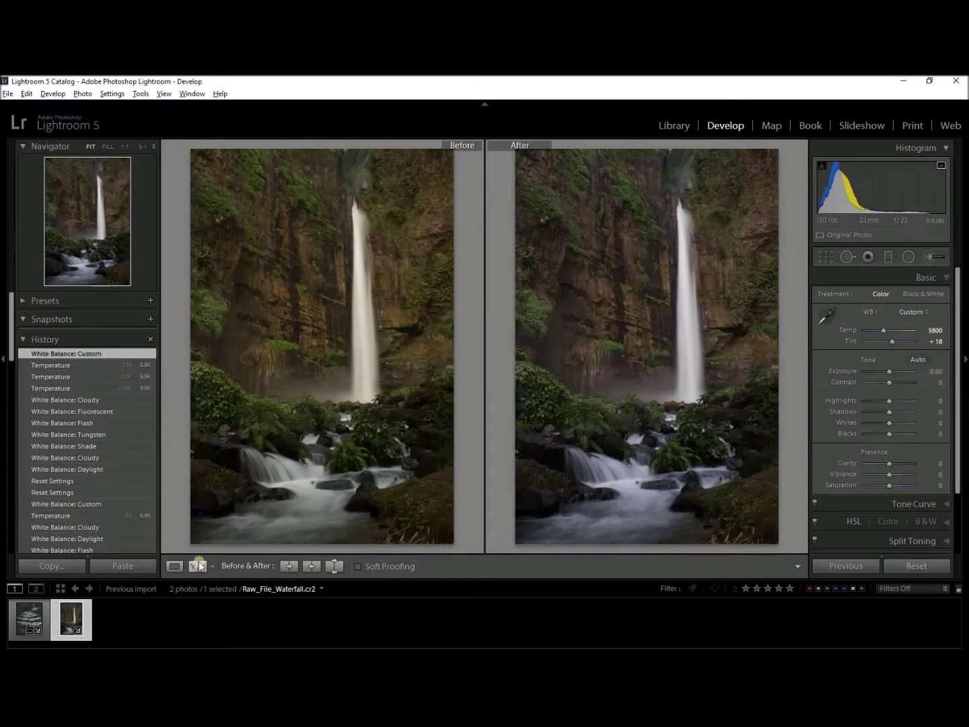
{"action": "left_click", "coordinate": [173, 567]}
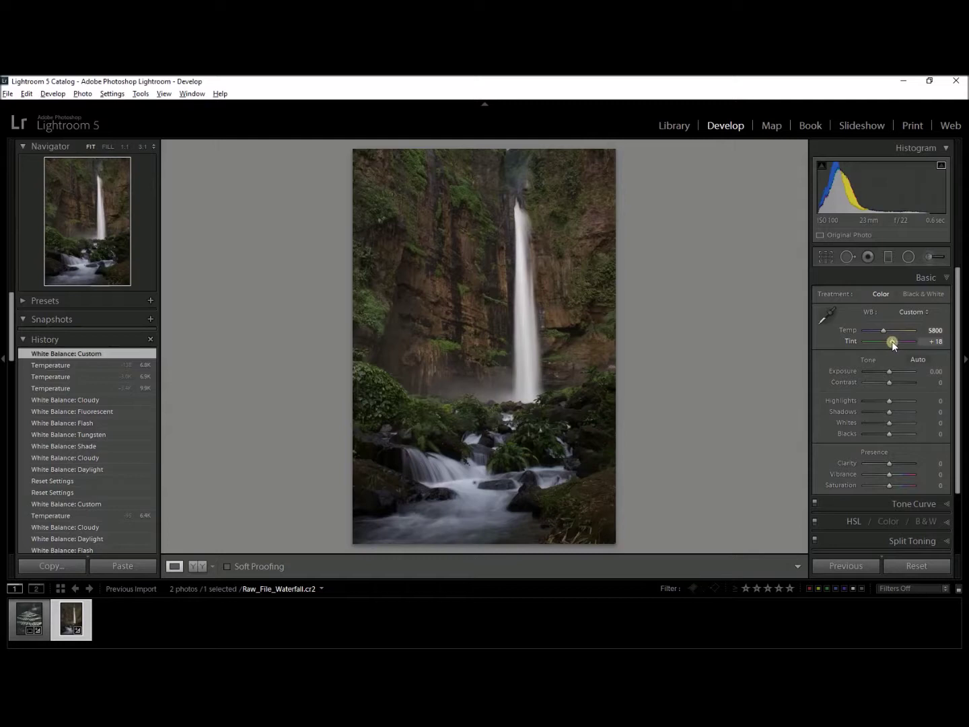
Try a tint of +46 and reset the tint to its default
{"action": "mouse_move", "coordinate": [892, 343]}
{"action": "left_mouse_down"}
{"action": "mouse_move", "coordinate": [884, 345]}
{"action": "mouse_move", "coordinate": [896, 346]}
{"action": "left_mouse_up"}
{"action": "double_click", "coordinate": [845, 339]}
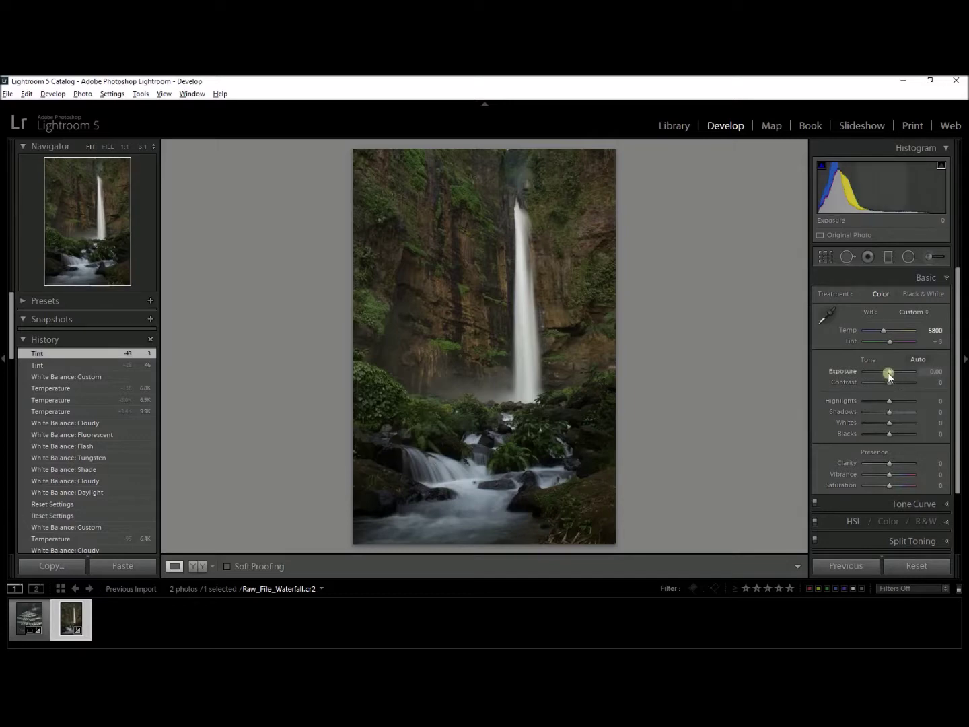
Try an exposure of -1.31, reset it, and raise the exposure to +0.48
{"action": "mouse_move", "coordinate": [893, 373]}
{"action": "left_mouse_down"}
{"action": "mouse_move", "coordinate": [876, 377]}
{"action": "mouse_move", "coordinate": [884, 377]}
{"action": "left_mouse_up"}
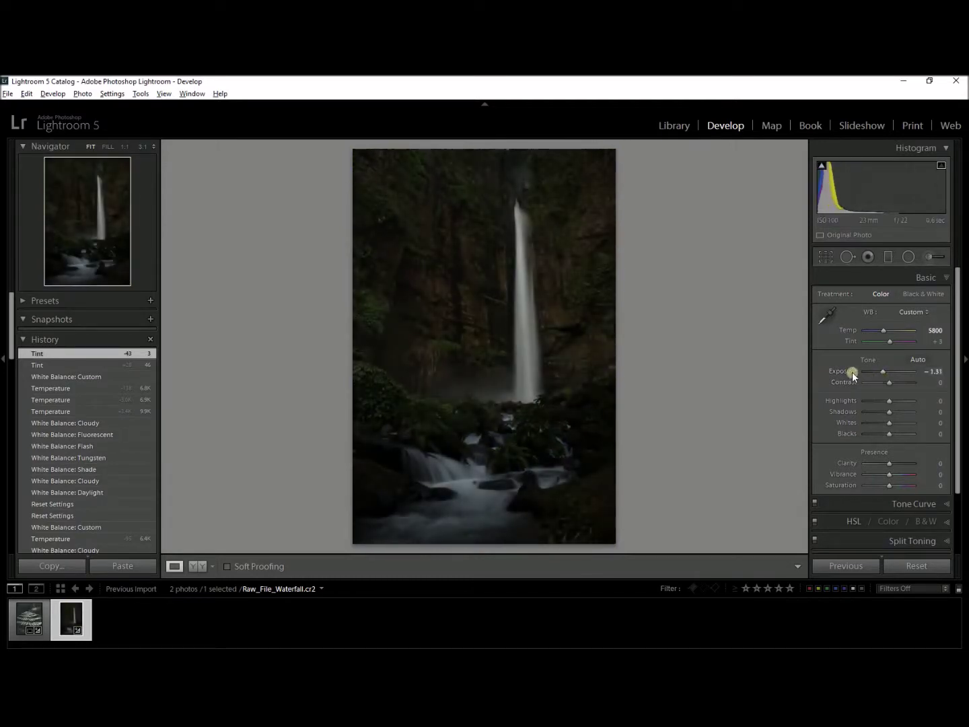
{"action": "double_click", "coordinate": [850, 371]}
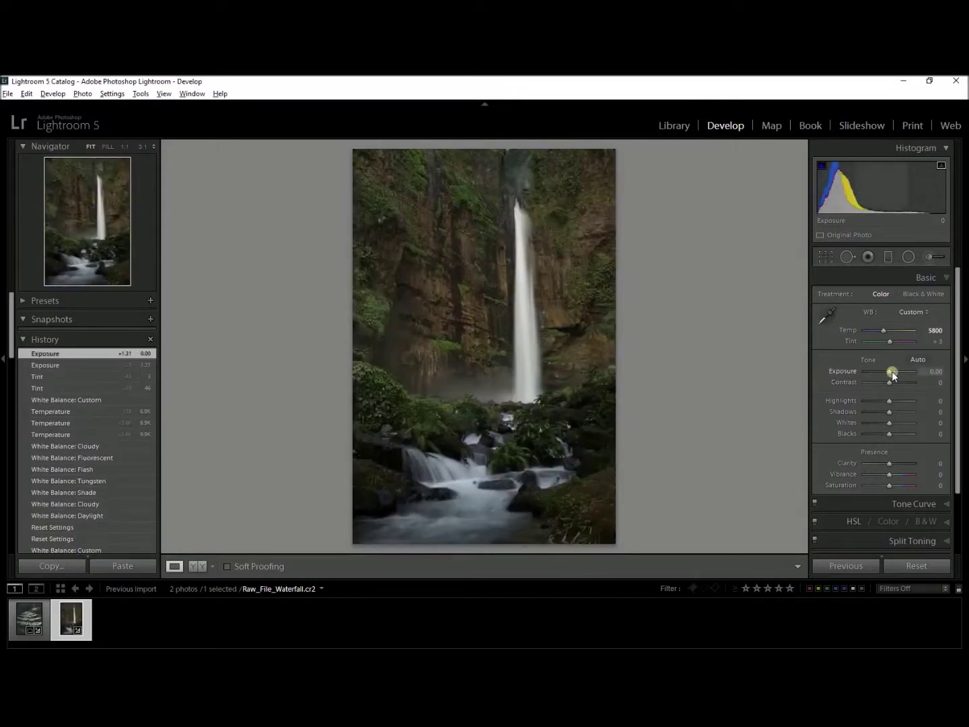
{"action": "left_click_drag", "start_coordinate": [892, 371], "coordinate": [894, 373]}
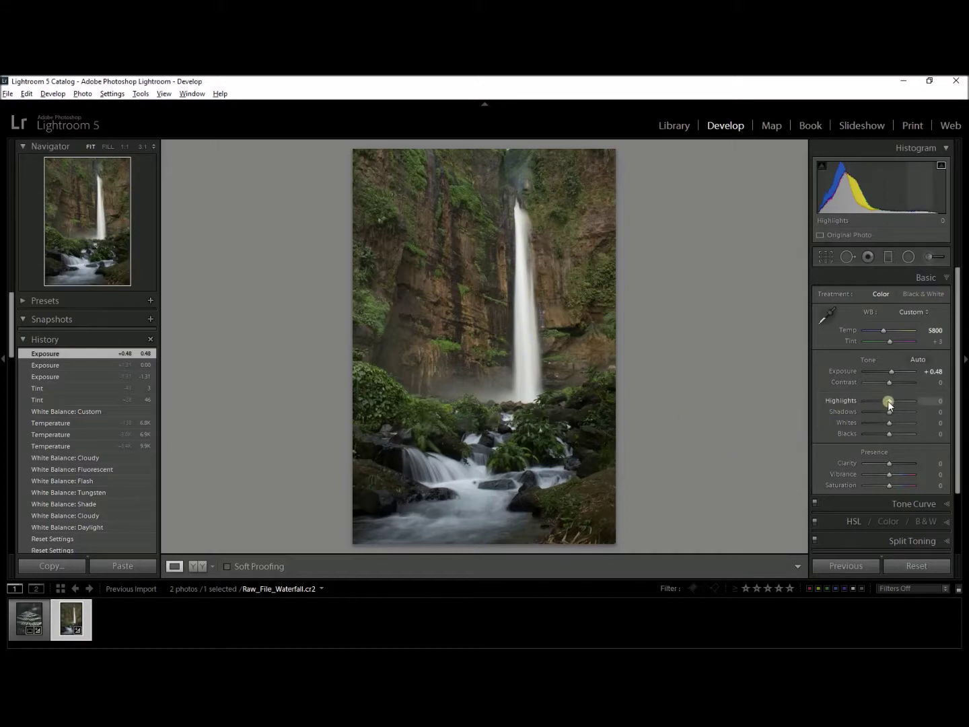
Lower the highlights to -45 and compare the result with the preceding history state
{"action": "left_click_drag", "start_coordinate": [889, 403], "coordinate": [882, 405]}
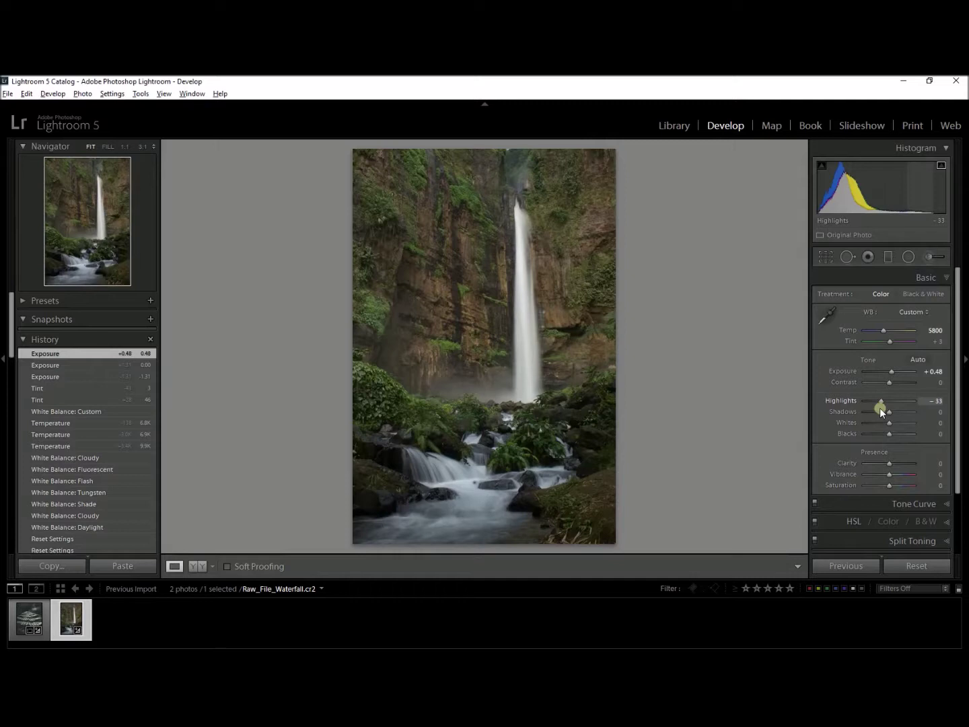
{"action": "left_click_drag", "start_coordinate": [881, 412], "coordinate": [877, 406]}
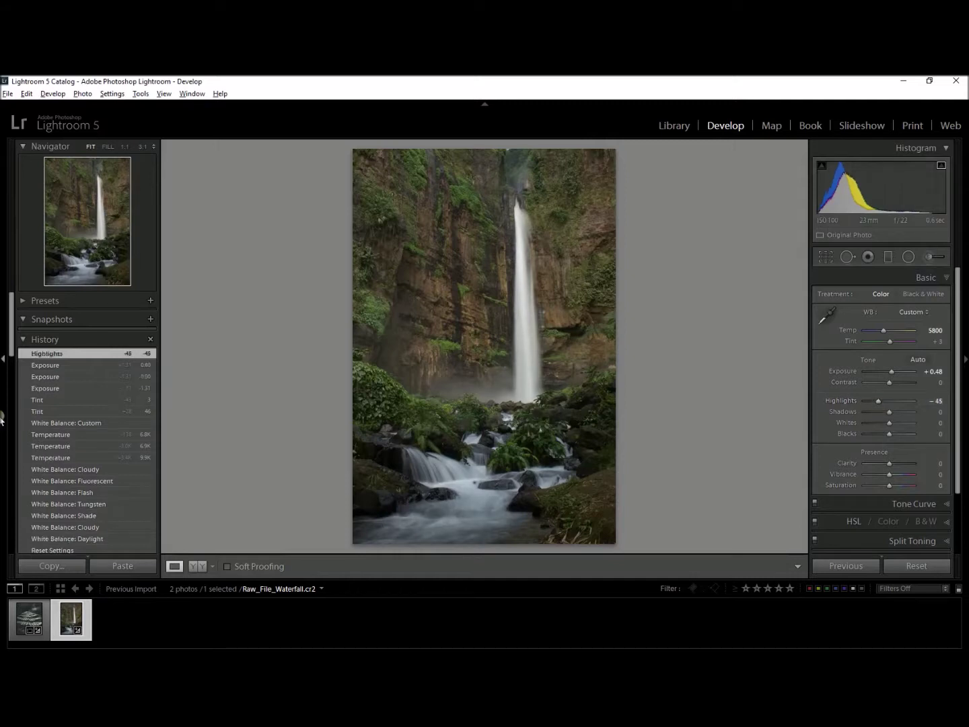
{"action": "left_click", "coordinate": [49, 365]}
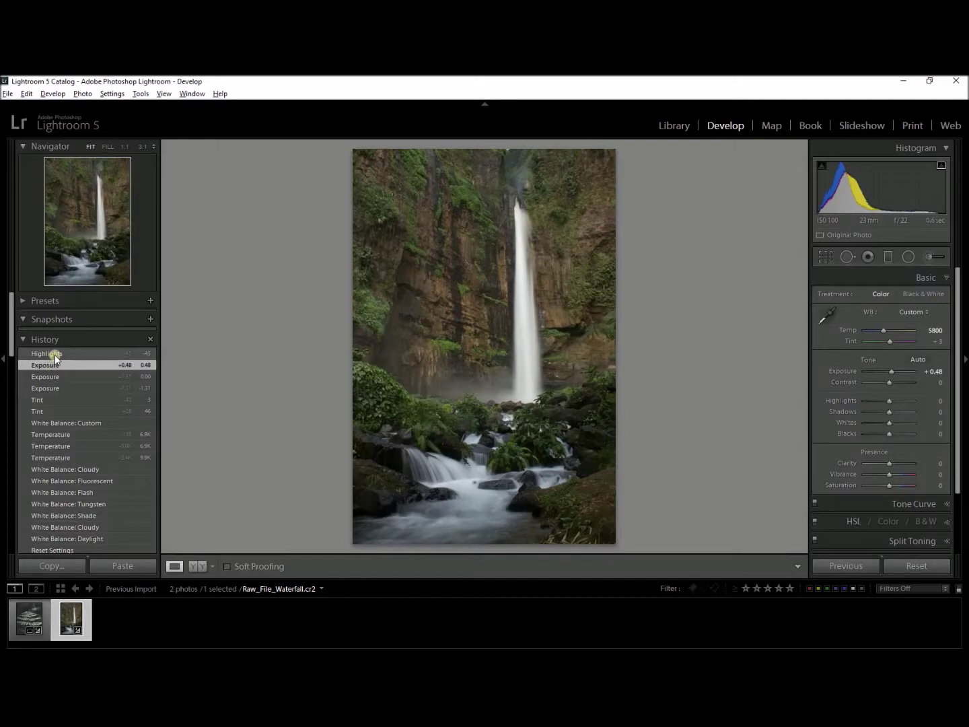
{"action": "left_click", "coordinate": [55, 354]}
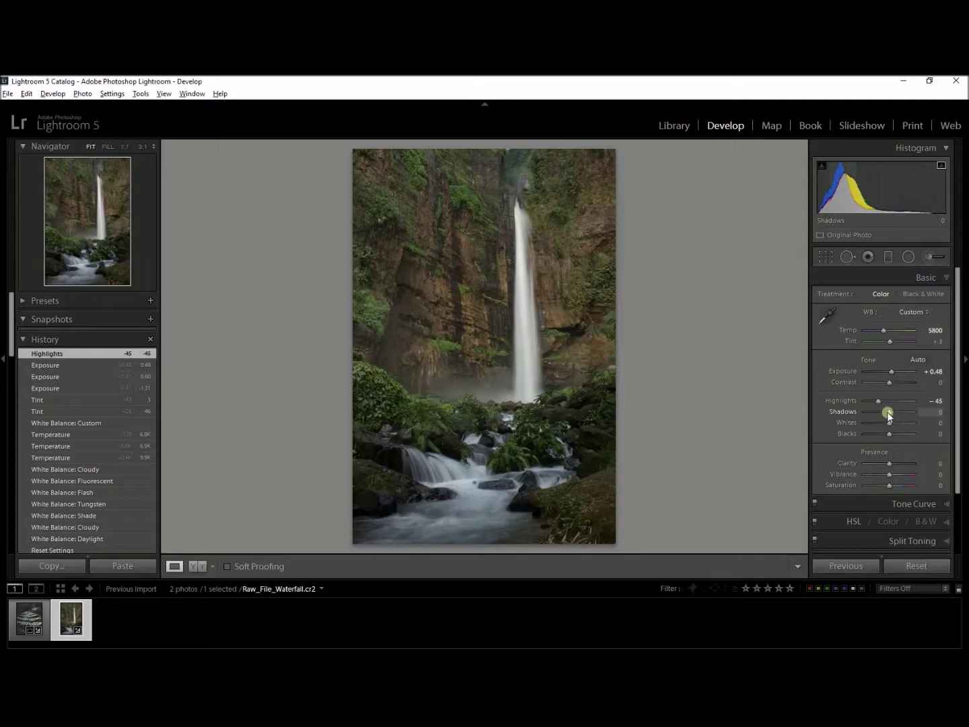
Try shadows at +24, reset them, and set the shadows to +12
{"action": "left_click_drag", "start_coordinate": [889, 414], "coordinate": [894, 417]}
{"action": "double_click", "coordinate": [844, 408]}
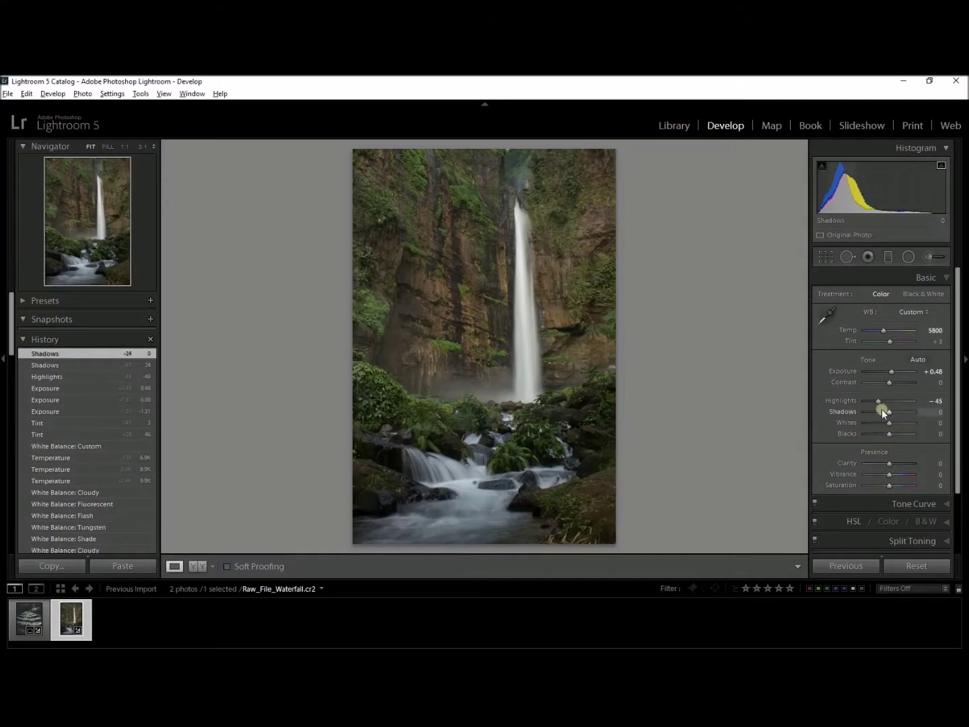
{"action": "left_click_drag", "start_coordinate": [889, 411], "coordinate": [893, 414]}
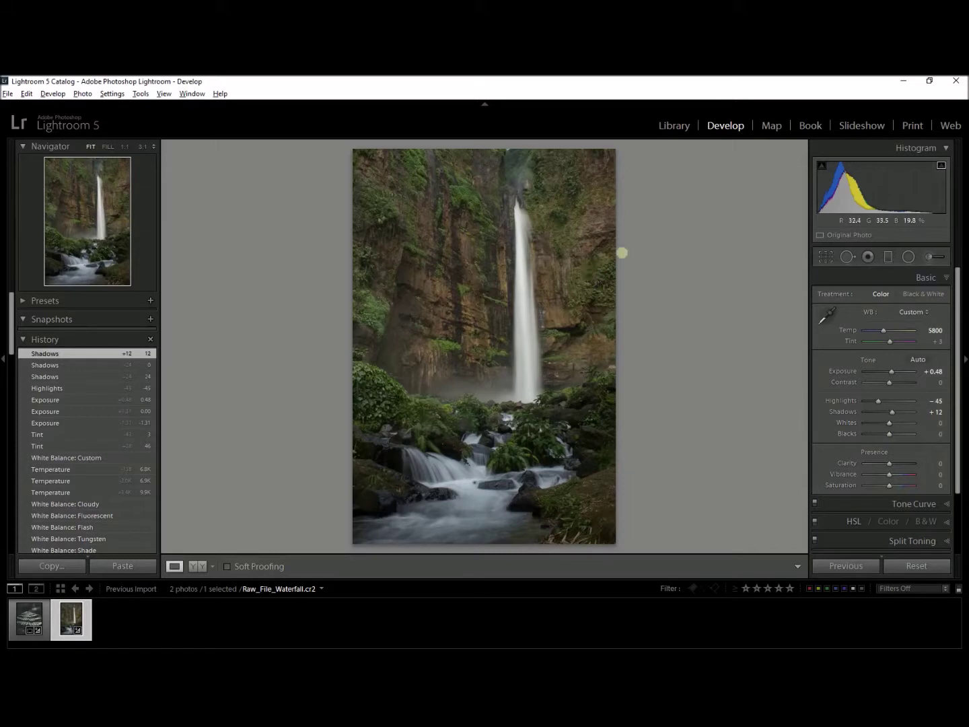
Show the shadow and highlight clipping warnings and examine the dark rocks at the photo's lower left at 1:1
{"action": "left_click", "coordinate": [823, 166]}
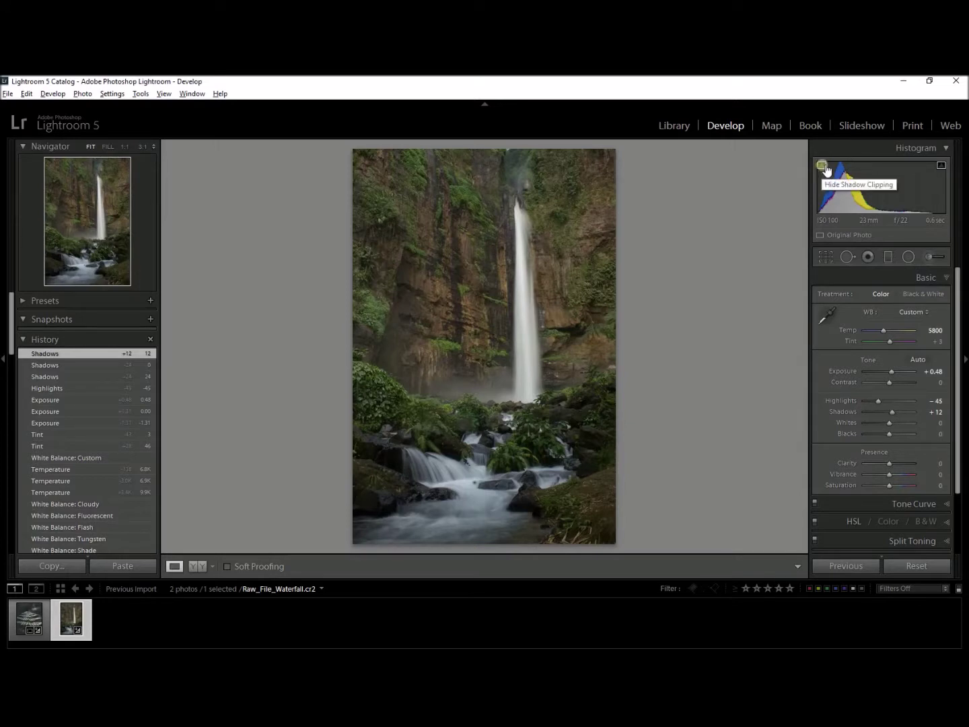
{"action": "left_click", "coordinate": [943, 165]}
{"action": "left_click", "coordinate": [945, 167]}
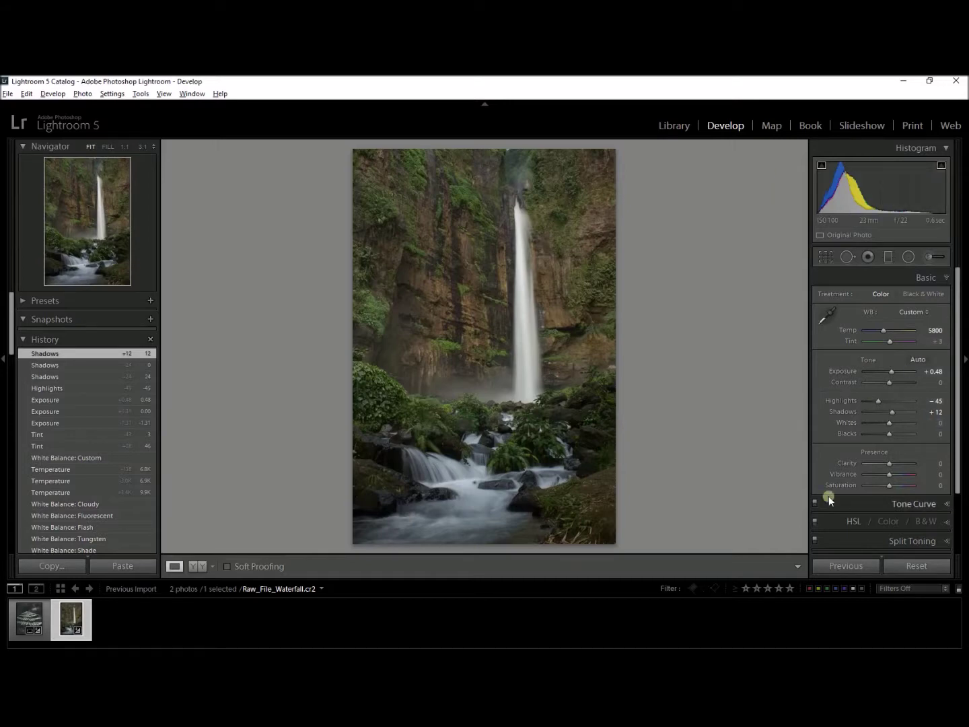
{"action": "left_click", "coordinate": [367, 516]}
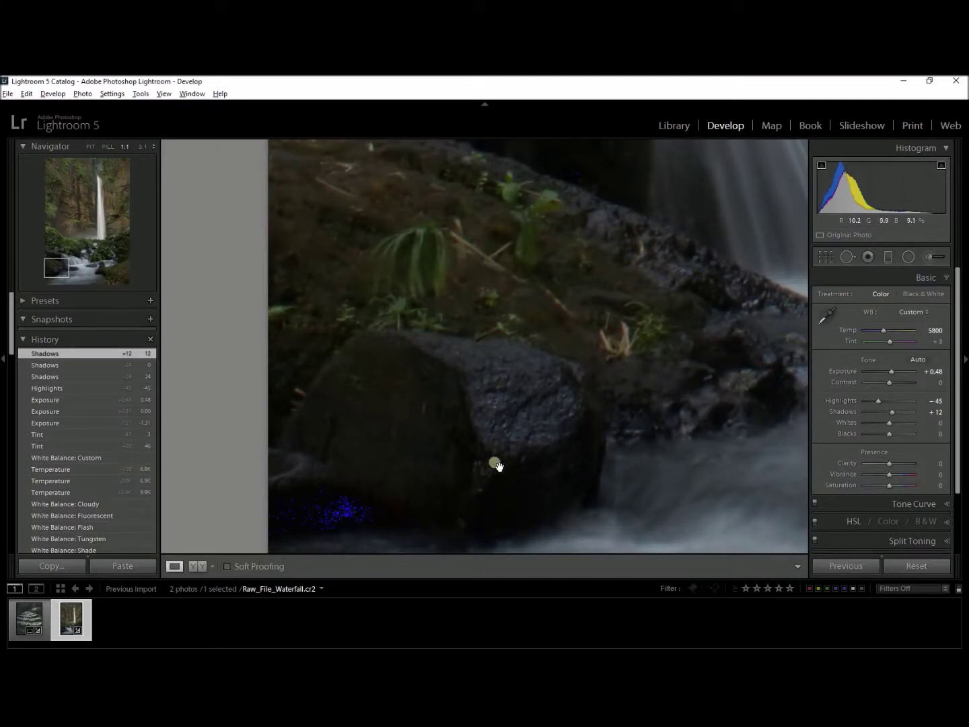
{"action": "left_click", "coordinate": [339, 510]}
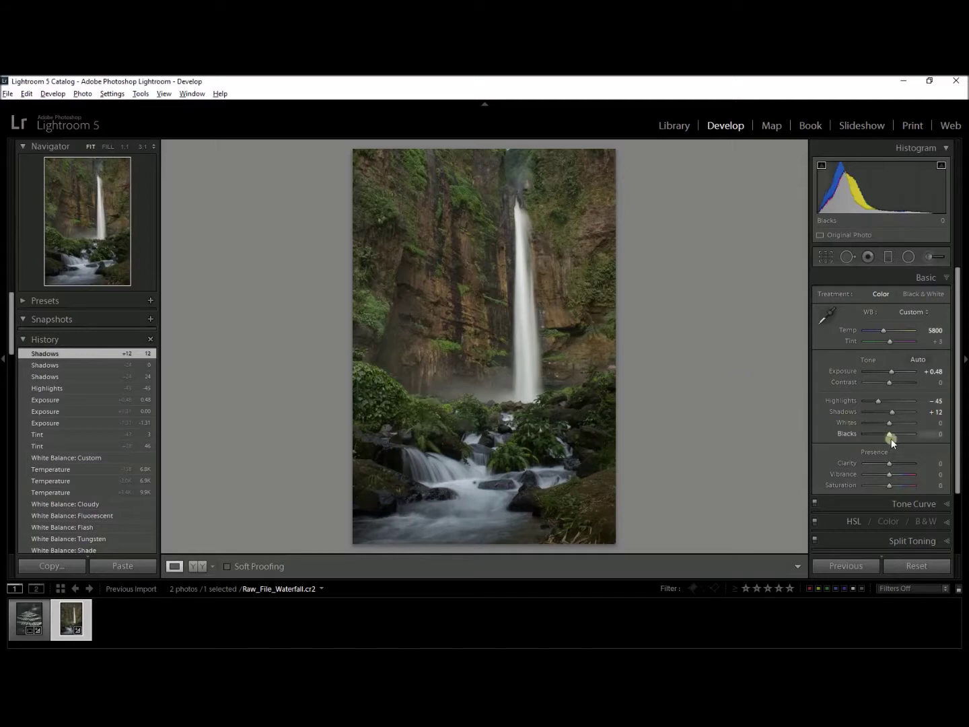
Lower the blacks to -17 while watching where the shadows begin to clip
{"action": "mouse_move", "coordinate": [888, 435]}
{"action": "left_mouse_down"}
{"action": "mouse_move", "coordinate": [878, 435]}
{"action": "mouse_move", "coordinate": [887, 438]}
{"action": "left_mouse_up"}
{"action": "left_click_drag", "start_coordinate": [886, 439], "coordinate": [886, 439]}
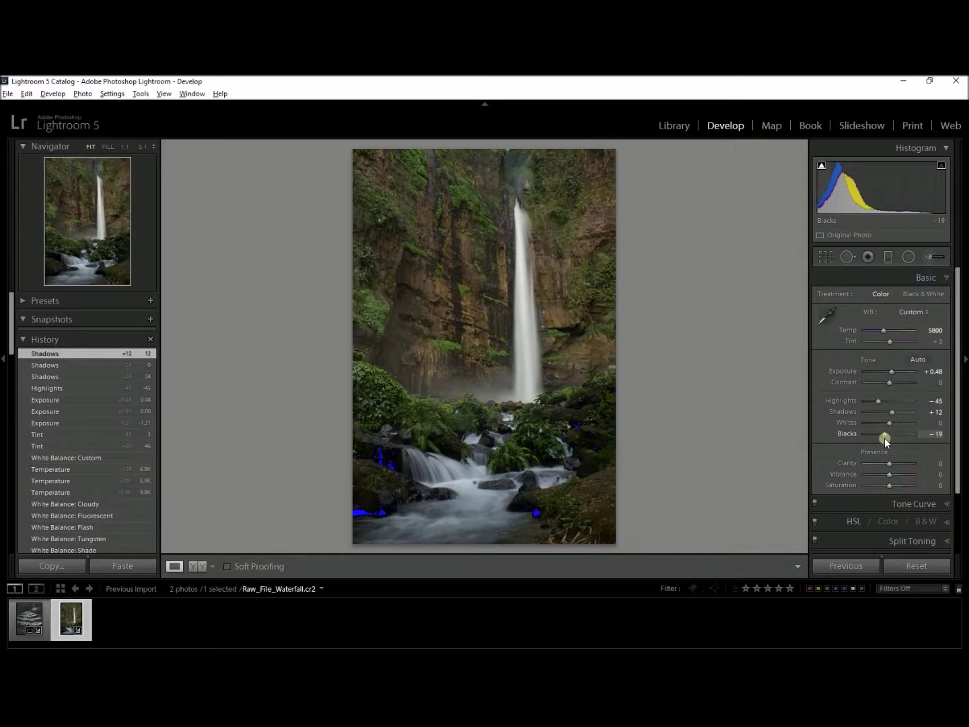
{"action": "left_click_drag", "start_coordinate": [886, 441], "coordinate": [885, 439]}
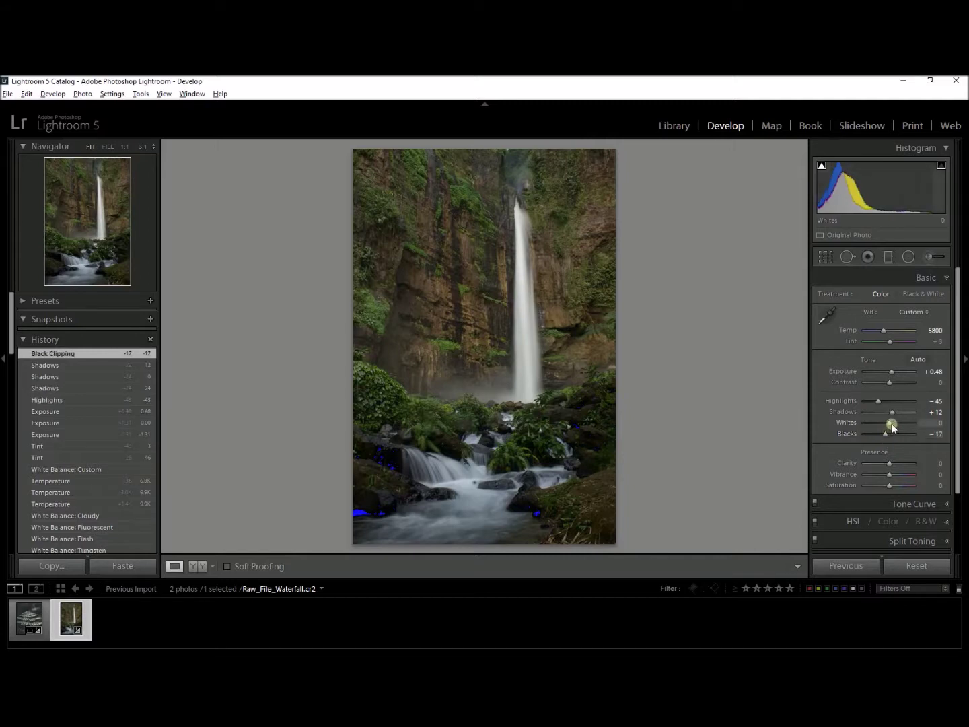
Try whites at +76, set them to +55, and hide the shadow and highlight clipping warnings
{"action": "mouse_move", "coordinate": [891, 424]}
{"action": "left_mouse_down"}
{"action": "mouse_move", "coordinate": [896, 431]}
{"action": "mouse_move", "coordinate": [909, 423]}
{"action": "left_mouse_up"}
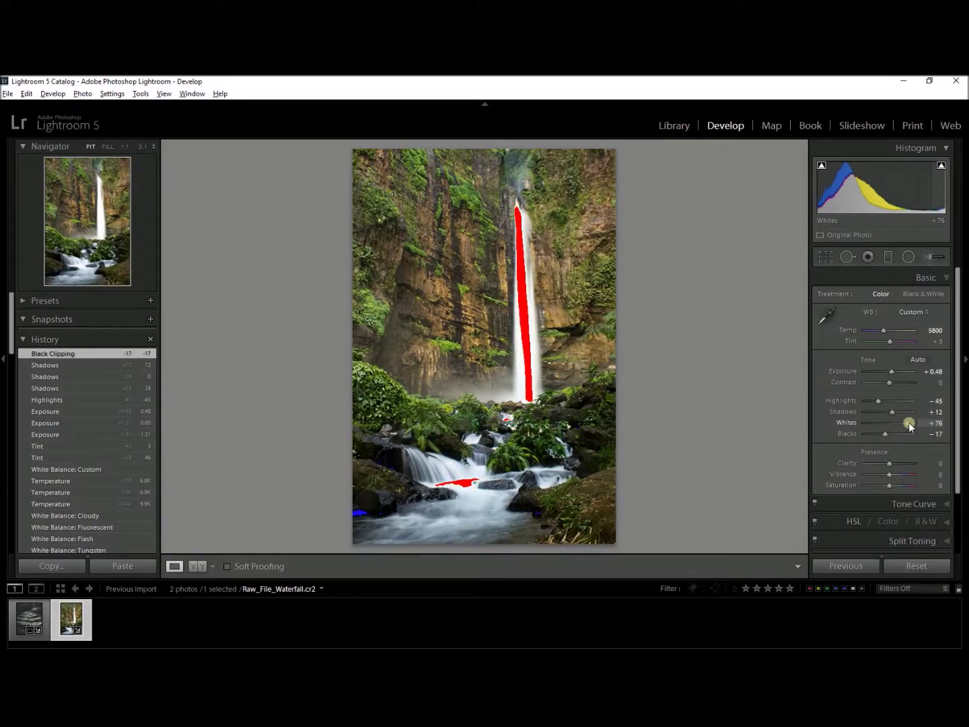
{"action": "left_click_drag", "start_coordinate": [910, 426], "coordinate": [901, 426]}
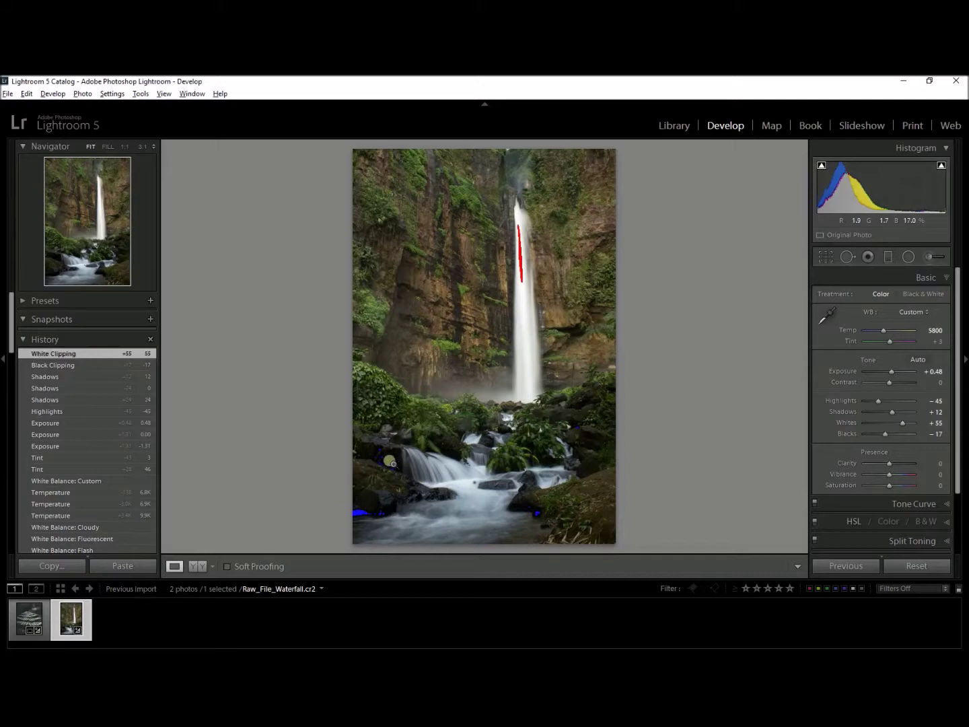
{"action": "left_click", "coordinate": [820, 164]}
{"action": "left_click", "coordinate": [942, 165]}
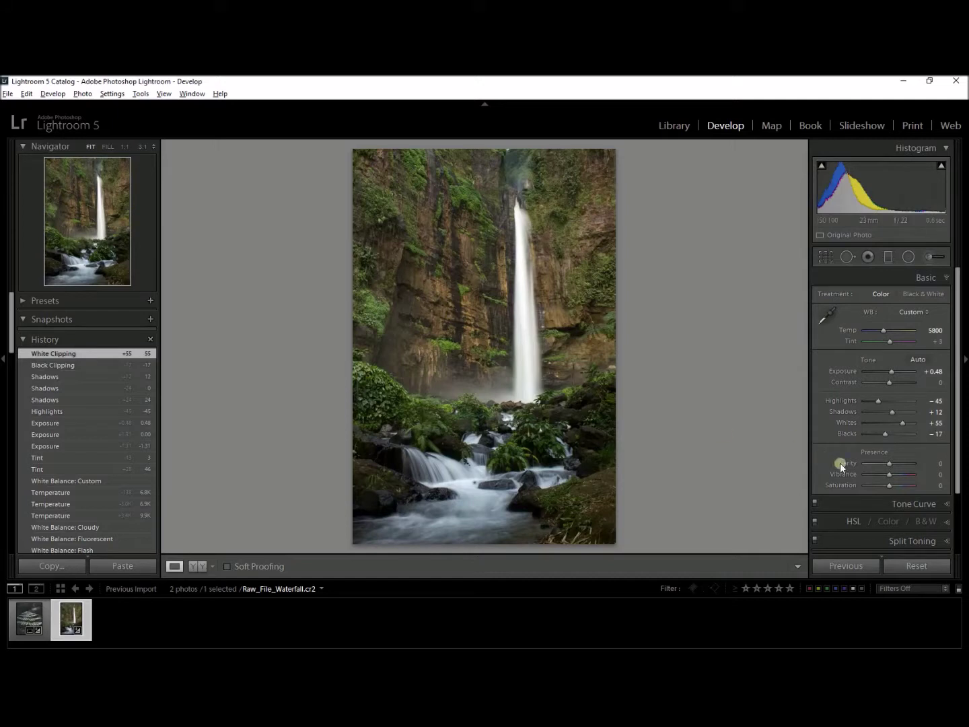
Lower the highlights to -95 and compare the photo side by side with its before version
{"action": "left_click_drag", "start_coordinate": [879, 402], "coordinate": [868, 406]}
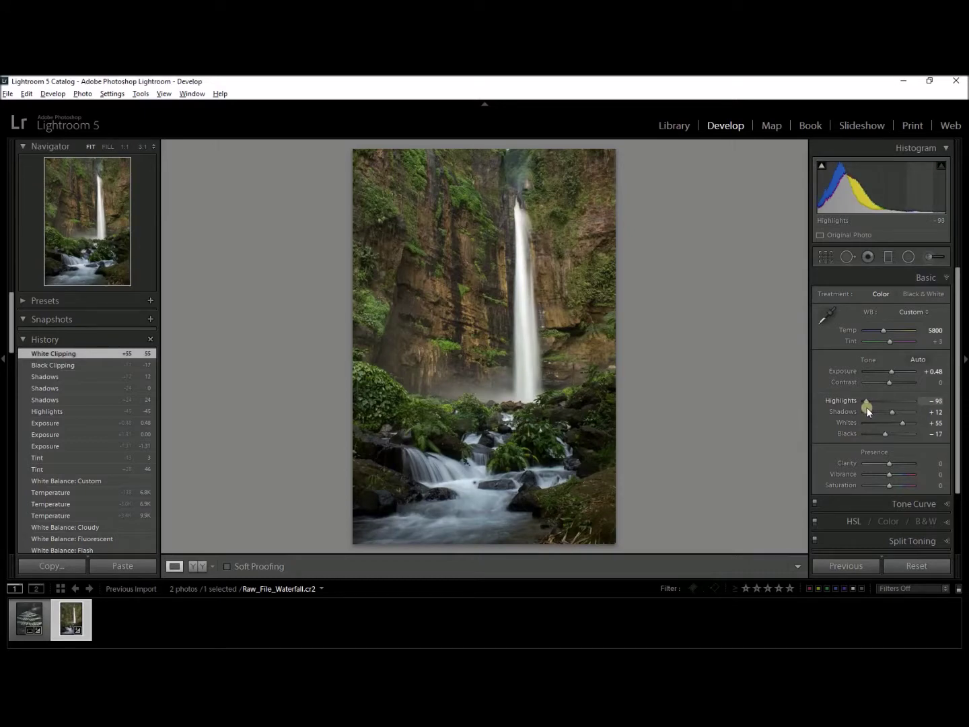
{"action": "left_click_drag", "start_coordinate": [866, 408], "coordinate": [866, 407]}
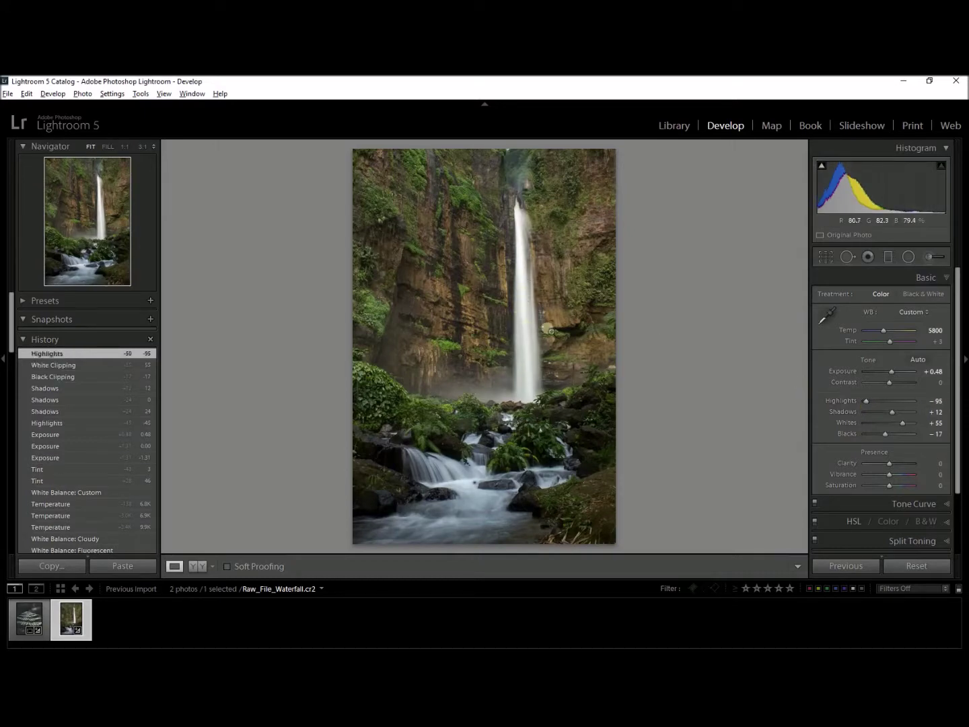
{"action": "left_click", "coordinate": [198, 569]}
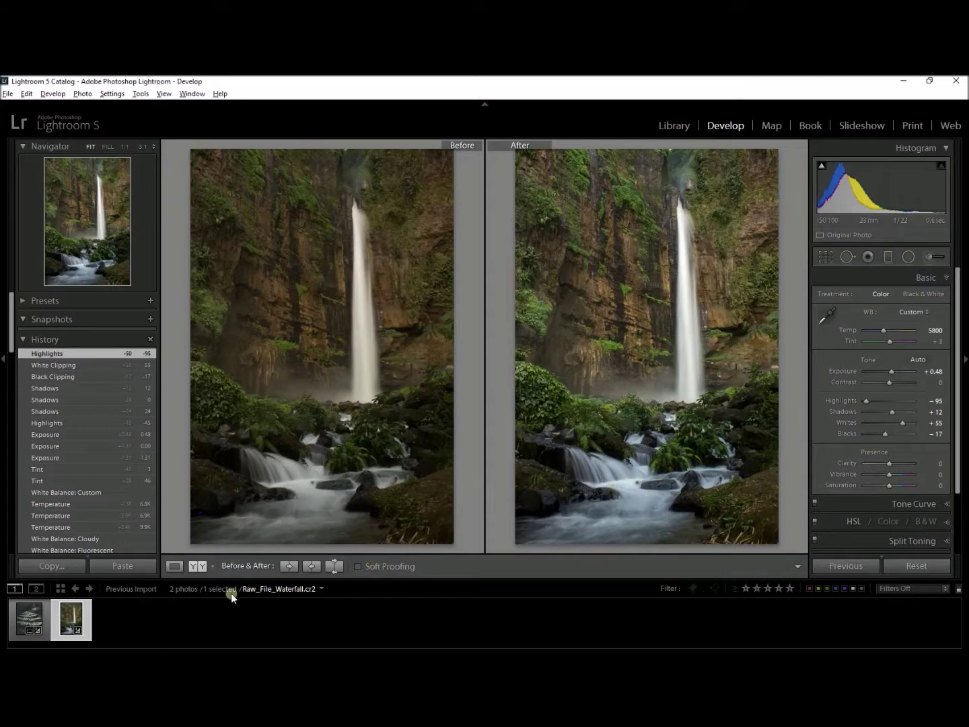
{"action": "left_click", "coordinate": [169, 568]}
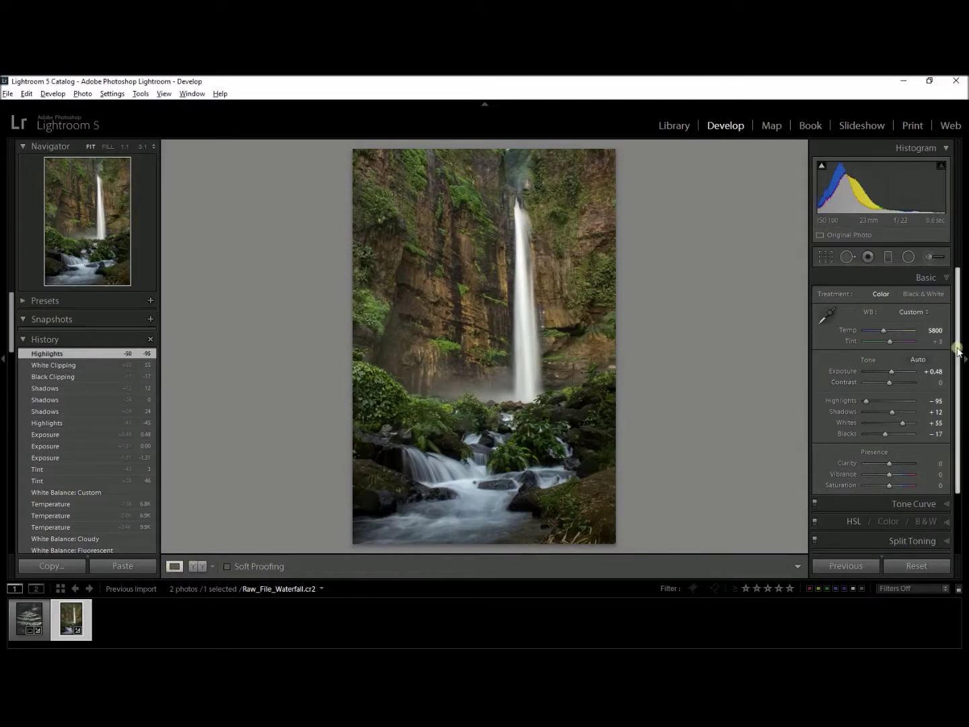
Try clarity at +100, -29 and +12 while viewing the waterfall and cliff at 1:1, and reset it to 0
{"action": "scroll", "coordinate": [958, 365], "scroll_direction": "down", "scroll_amount": 2}
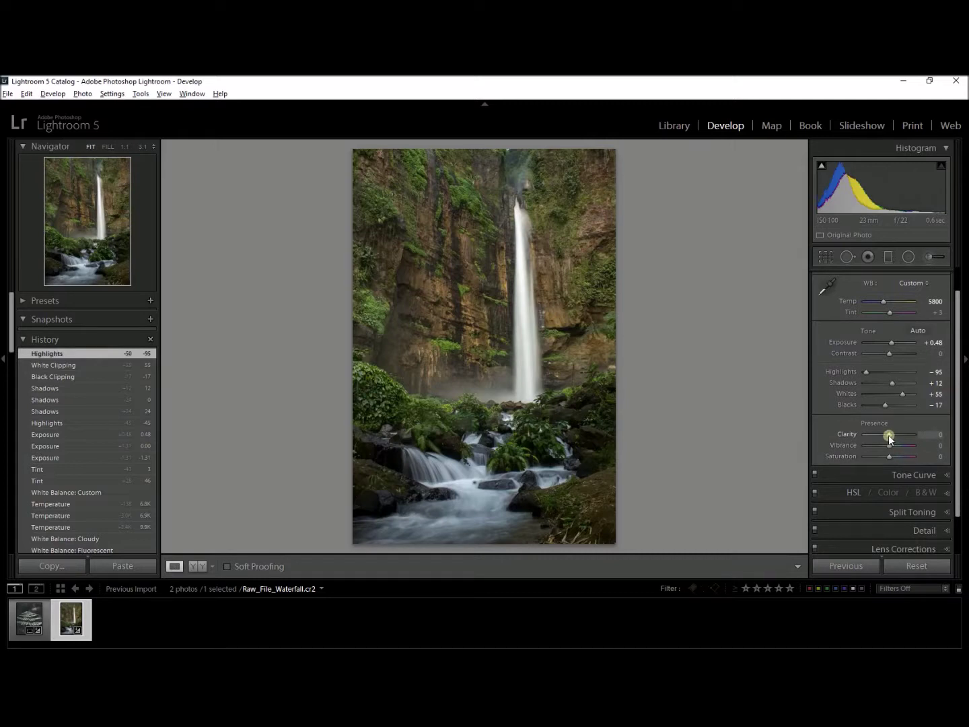
{"action": "left_click", "coordinate": [531, 331]}
{"action": "left_click_drag", "start_coordinate": [558, 417], "coordinate": [429, 310]}
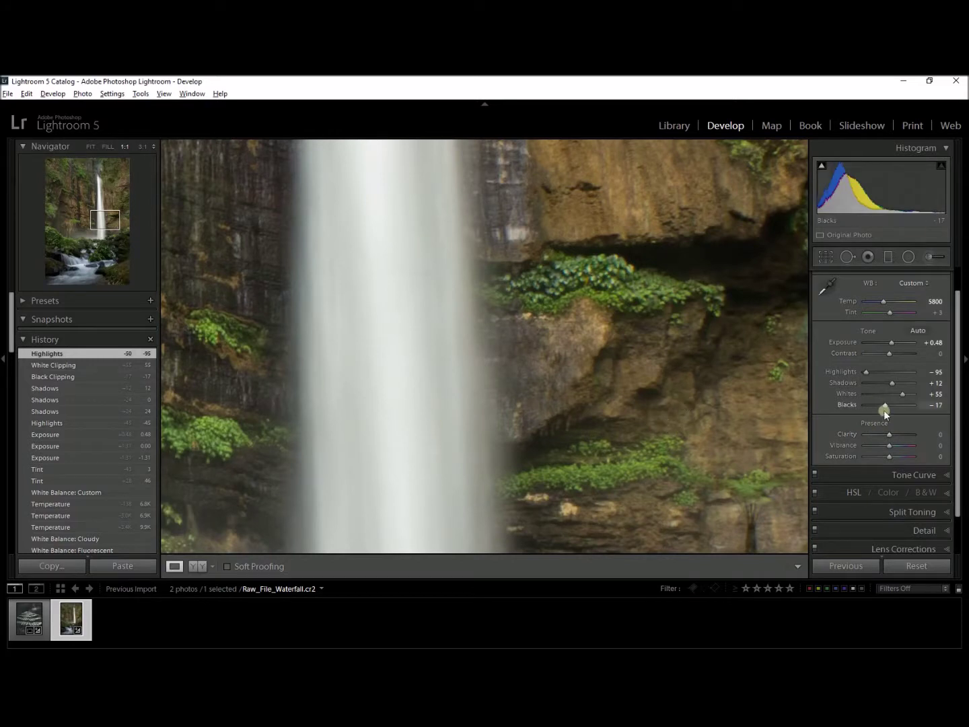
{"action": "left_click_drag", "start_coordinate": [890, 434], "coordinate": [920, 431]}
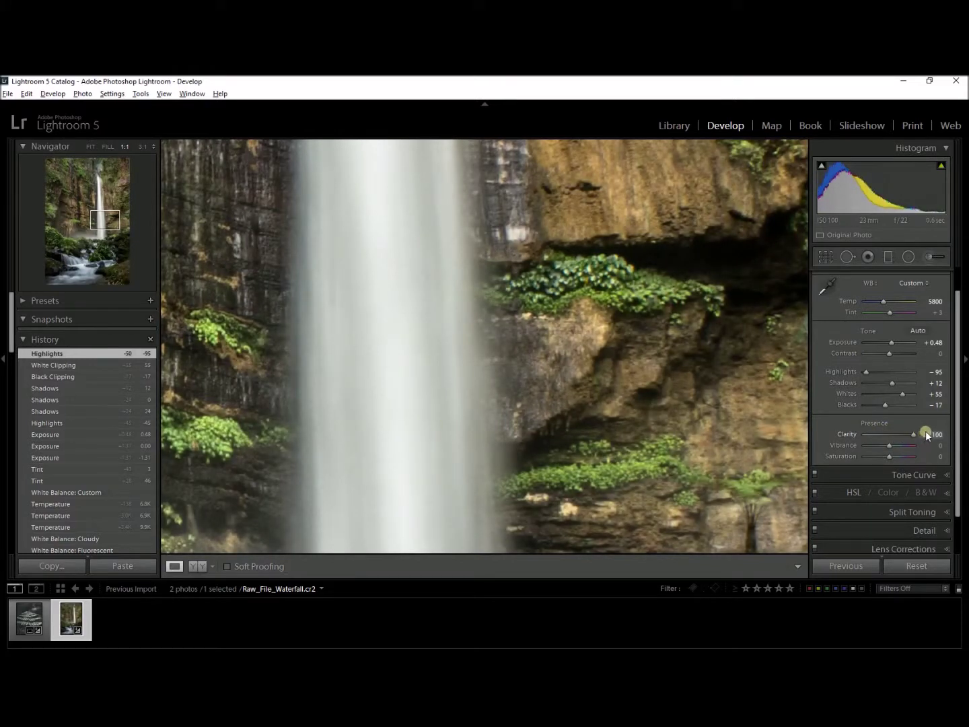
{"action": "left_click_drag", "start_coordinate": [927, 431], "coordinate": [926, 431]}
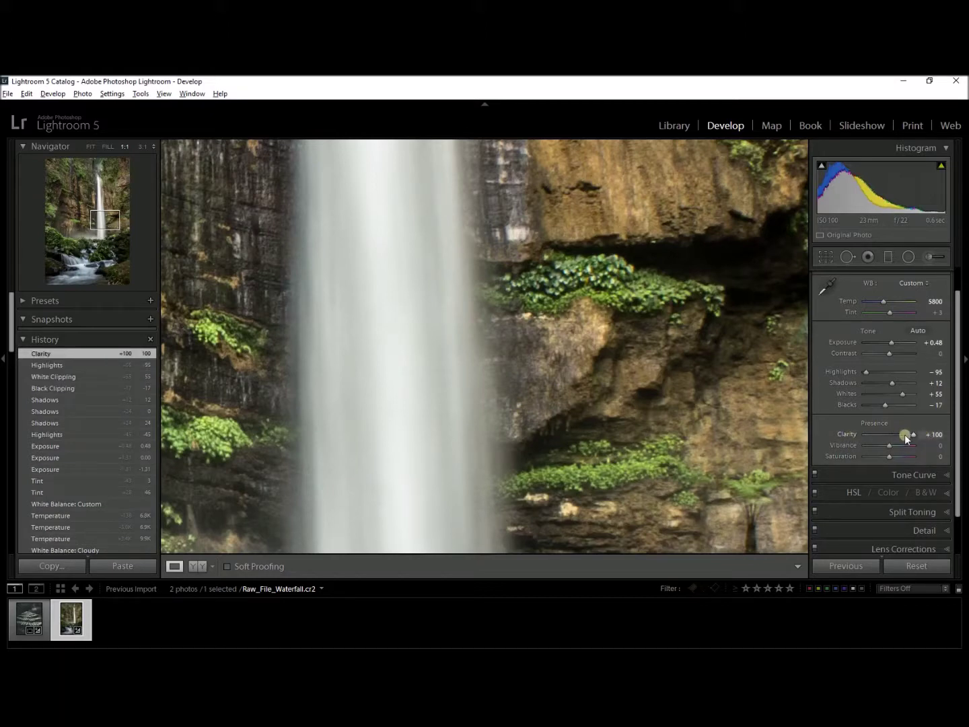
{"action": "left_click_drag", "start_coordinate": [912, 434], "coordinate": [878, 439]}
{"action": "double_click", "coordinate": [854, 434]}
{"action": "left_click_drag", "start_coordinate": [889, 436], "coordinate": [892, 434]}
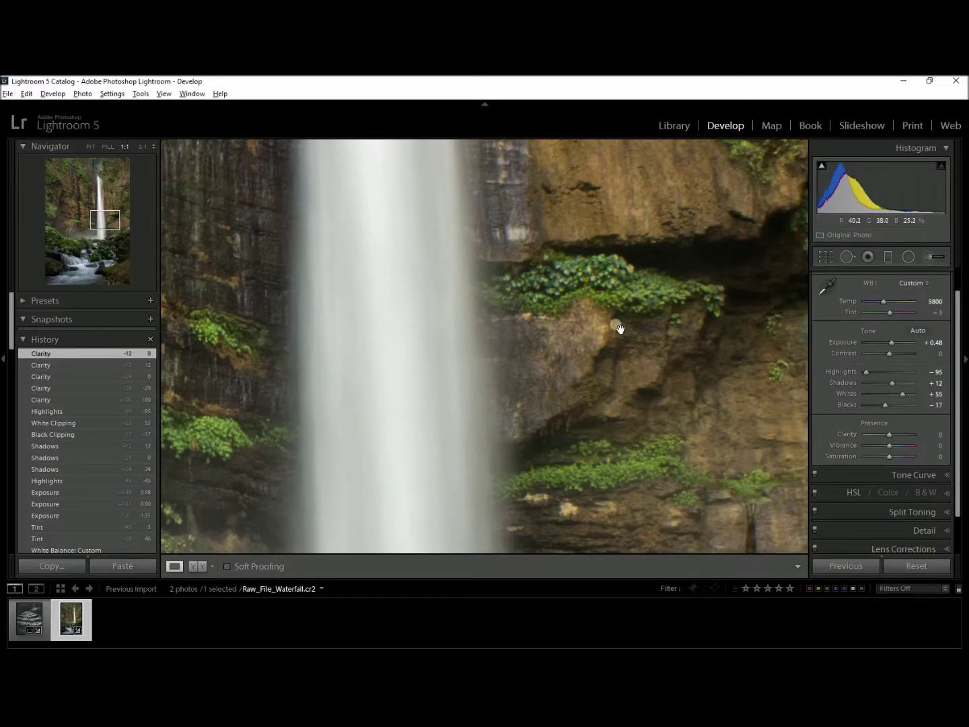
{"action": "left_click", "coordinate": [576, 344]}
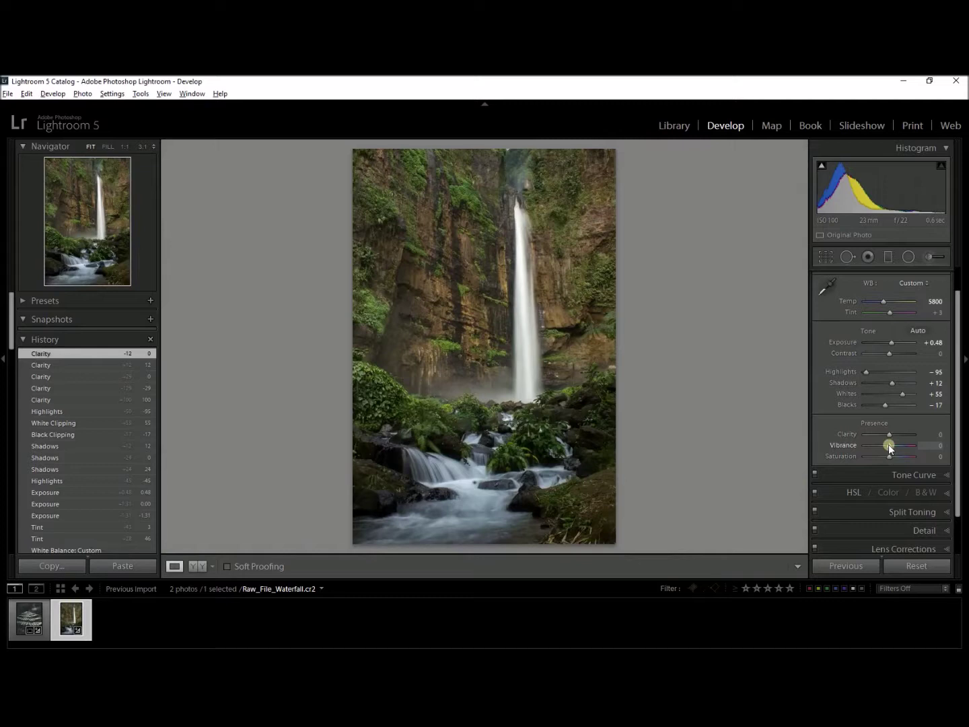
Try vibrance at +60 and +100, reset it, and set the vibrance to +26
{"action": "left_click_drag", "start_coordinate": [889, 446], "coordinate": [902, 450]}
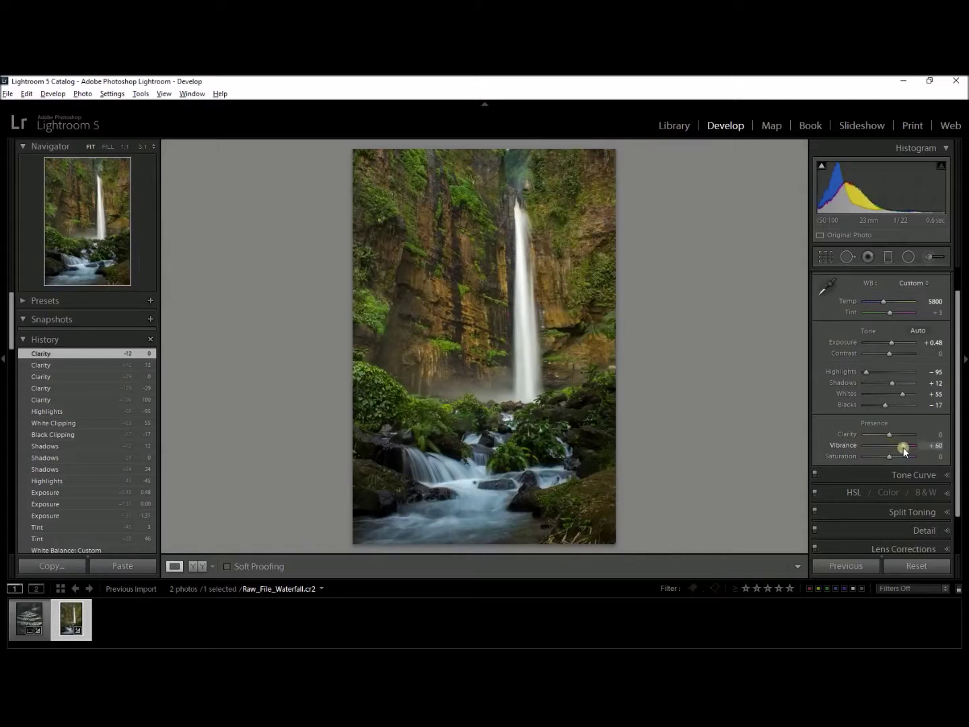
{"action": "left_click_drag", "start_coordinate": [904, 447], "coordinate": [922, 449]}
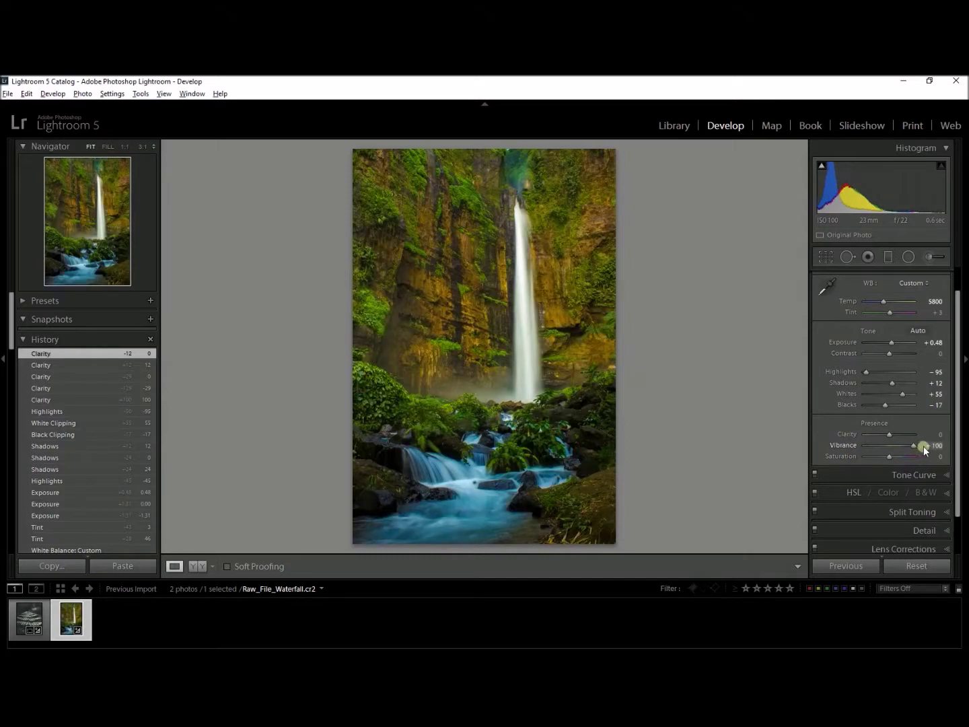
{"action": "left_click_drag", "start_coordinate": [923, 445], "coordinate": [924, 446]}
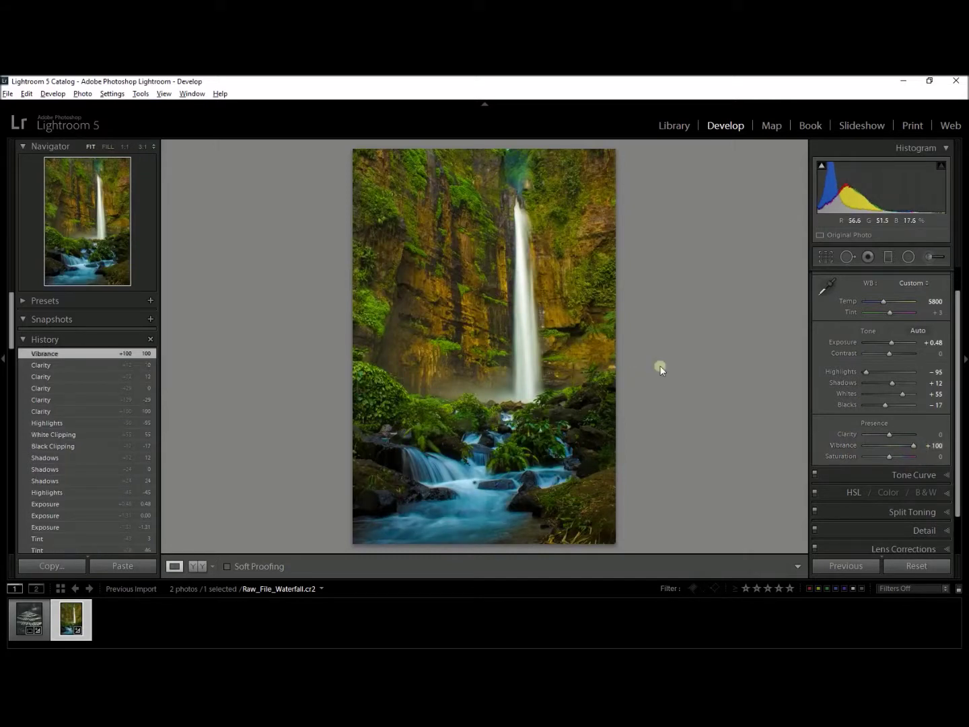
{"action": "double_click", "coordinate": [839, 444]}
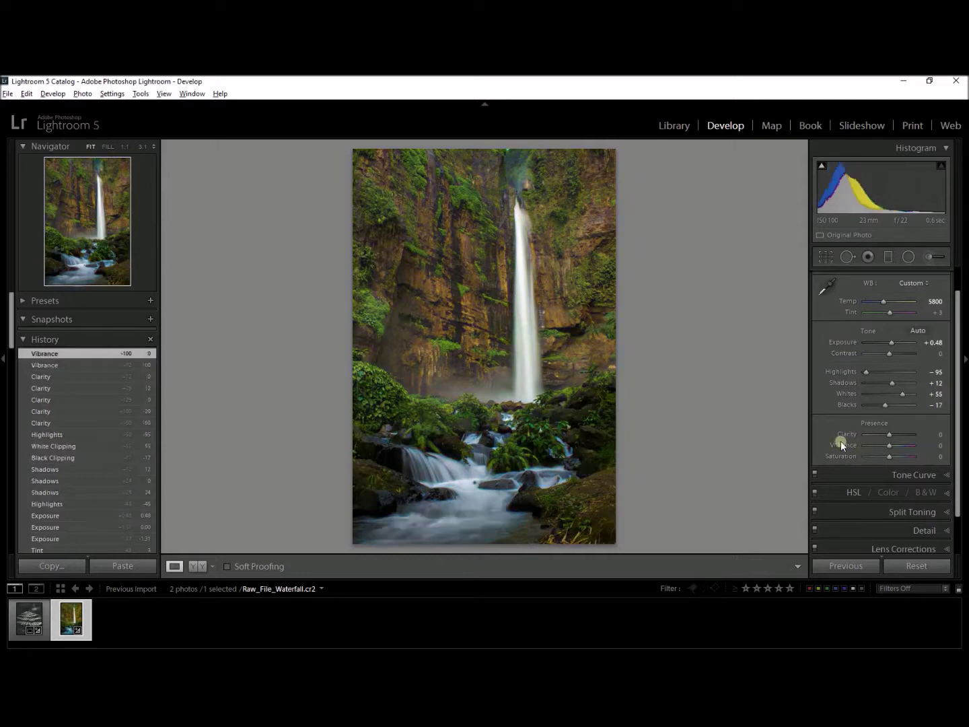
{"action": "left_click_drag", "start_coordinate": [892, 446], "coordinate": [899, 445]}
{"action": "left_click_drag", "start_coordinate": [900, 448], "coordinate": [900, 449]}
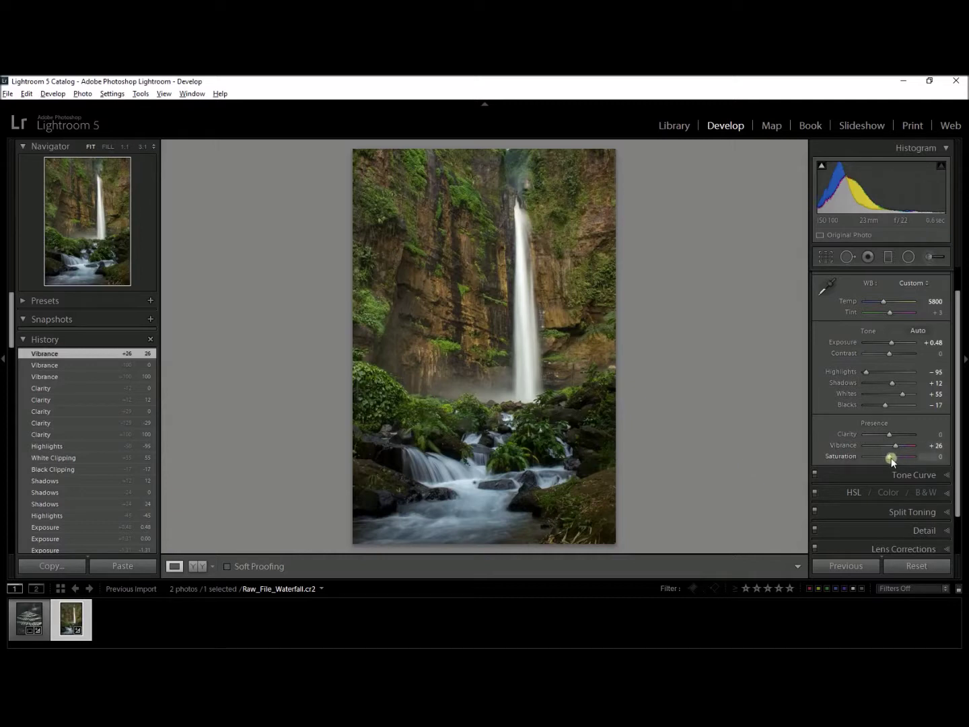
Try saturation at its maximum and at -100, and reset it to 0
{"action": "left_click_drag", "start_coordinate": [890, 456], "coordinate": [936, 457]}
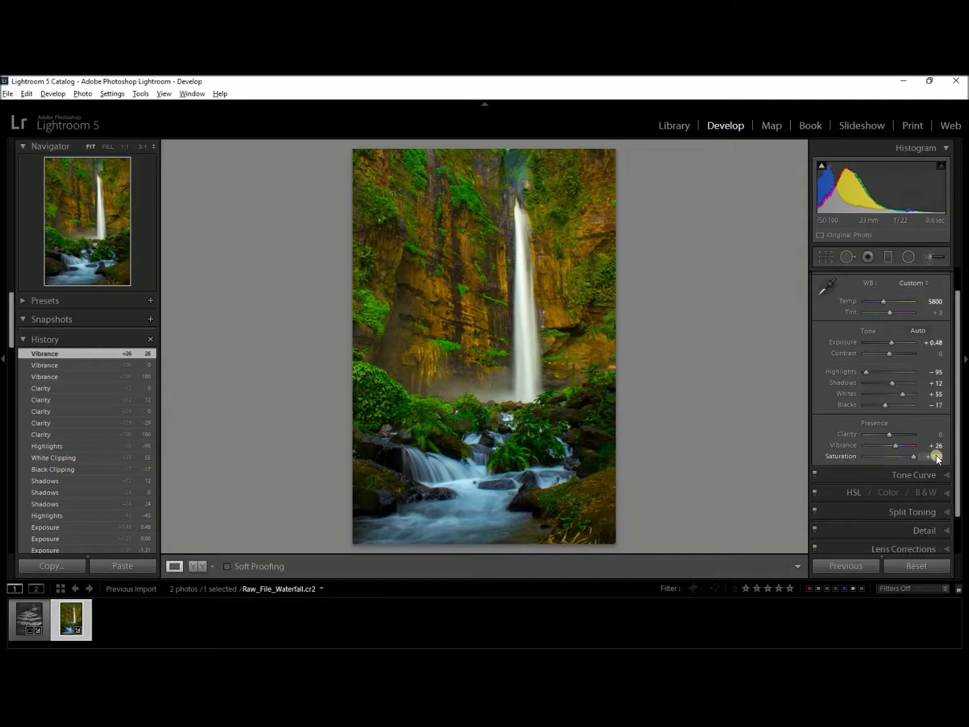
{"action": "left_click_drag", "start_coordinate": [937, 457], "coordinate": [856, 458]}
{"action": "double_click", "coordinate": [837, 455]}
{"action": "left_click_drag", "start_coordinate": [957, 412], "coordinate": [957, 448]}
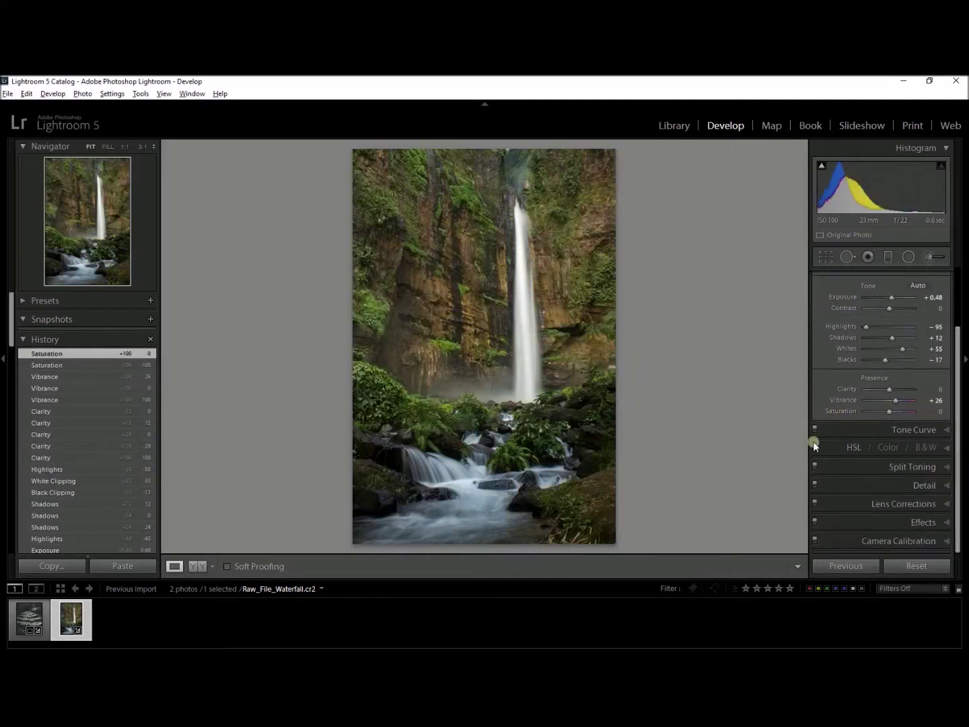
{"action": "left_click", "coordinate": [942, 447]}
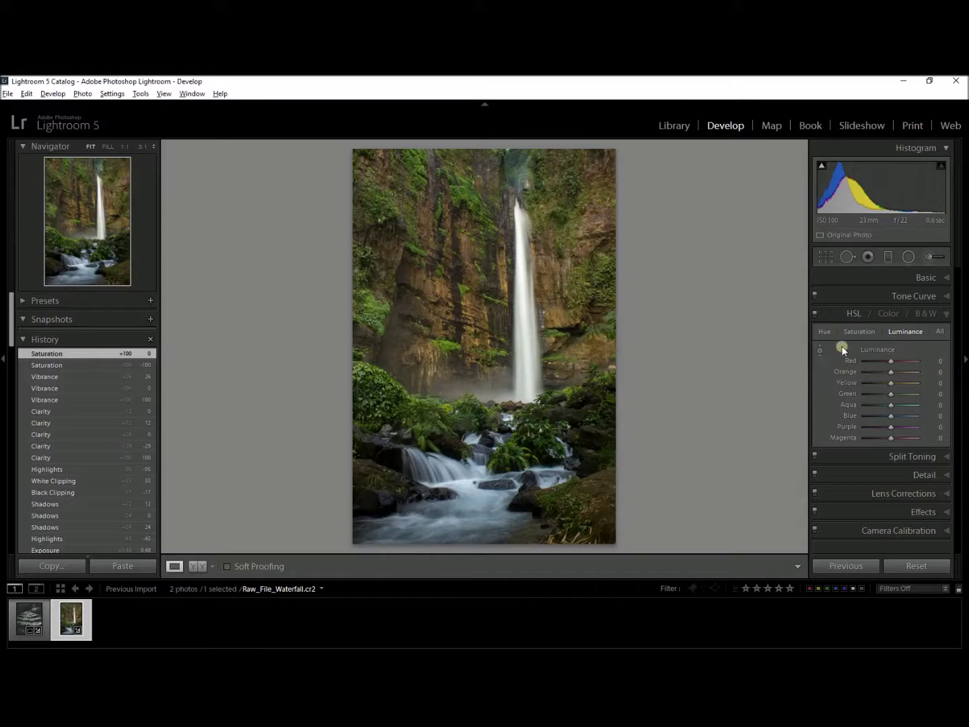
{"action": "left_click", "coordinate": [946, 315]}
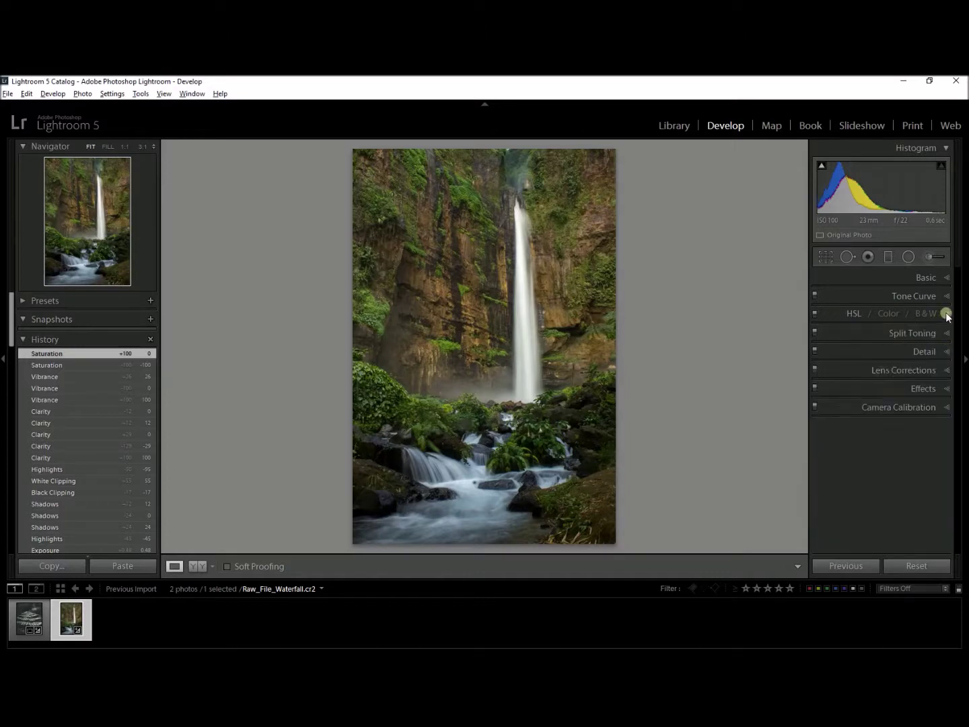
Open the Detail settings and examine the cliff, waterfall, ferns and stream rocks at 1:1 to judge sharpness
{"action": "left_click", "coordinate": [946, 351]}
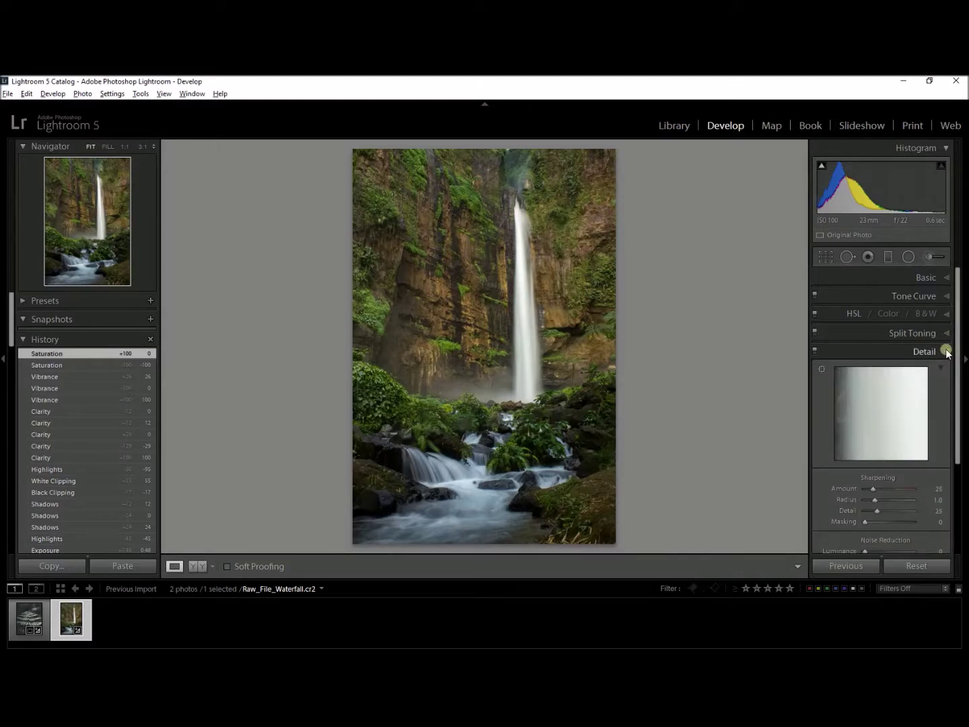
{"action": "left_click_drag", "start_coordinate": [963, 349], "coordinate": [959, 360]}
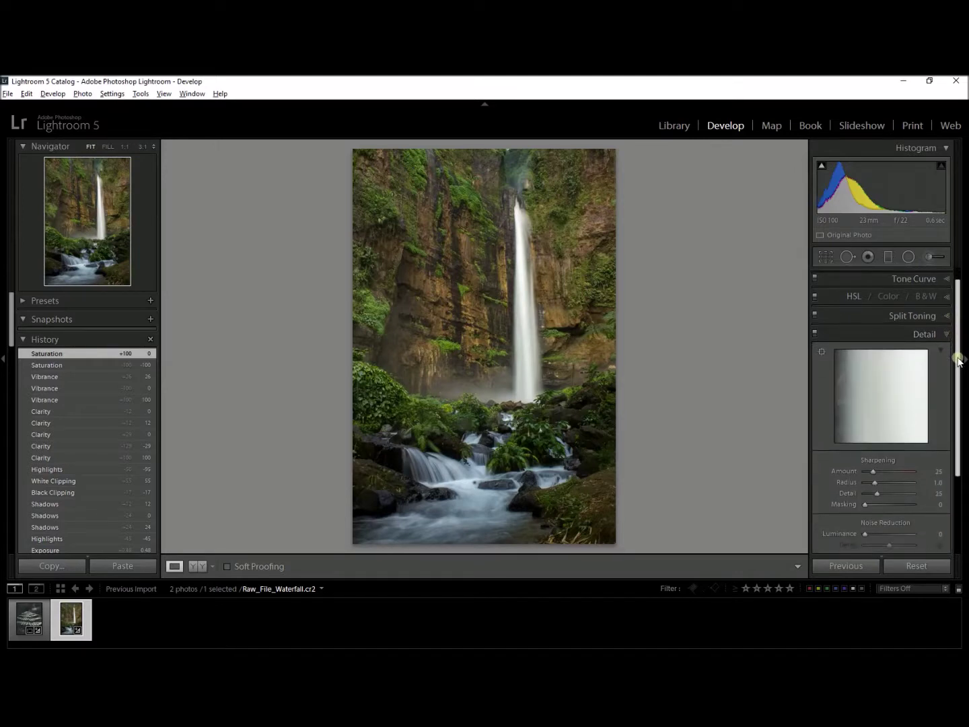
{"action": "scroll", "coordinate": [960, 361], "scroll_direction": "down", "scroll_amount": 2}
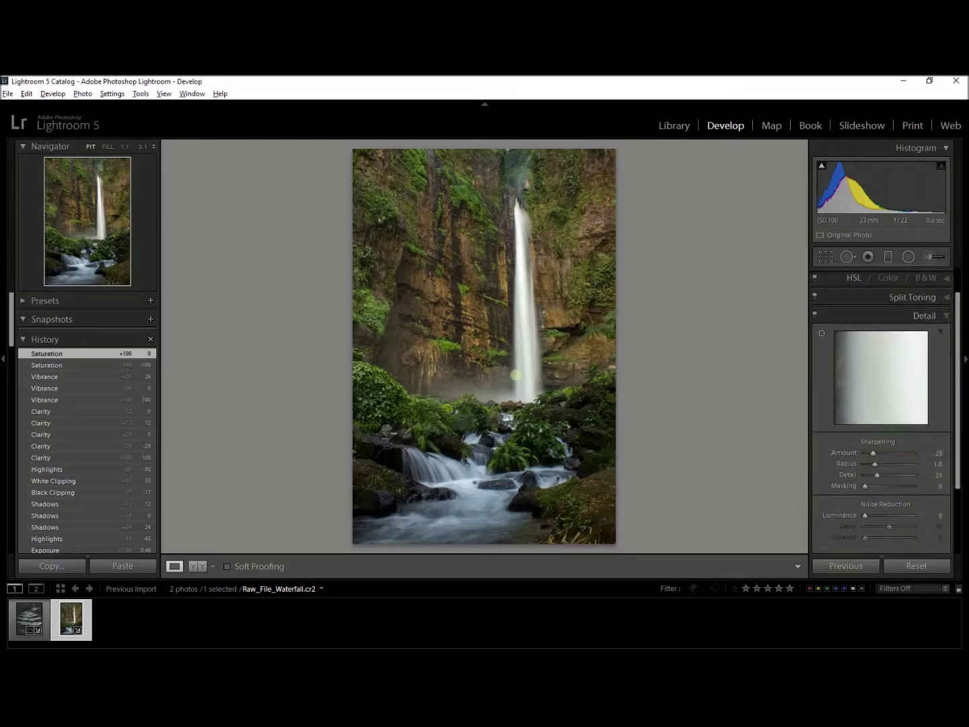
{"action": "left_click", "coordinate": [502, 294]}
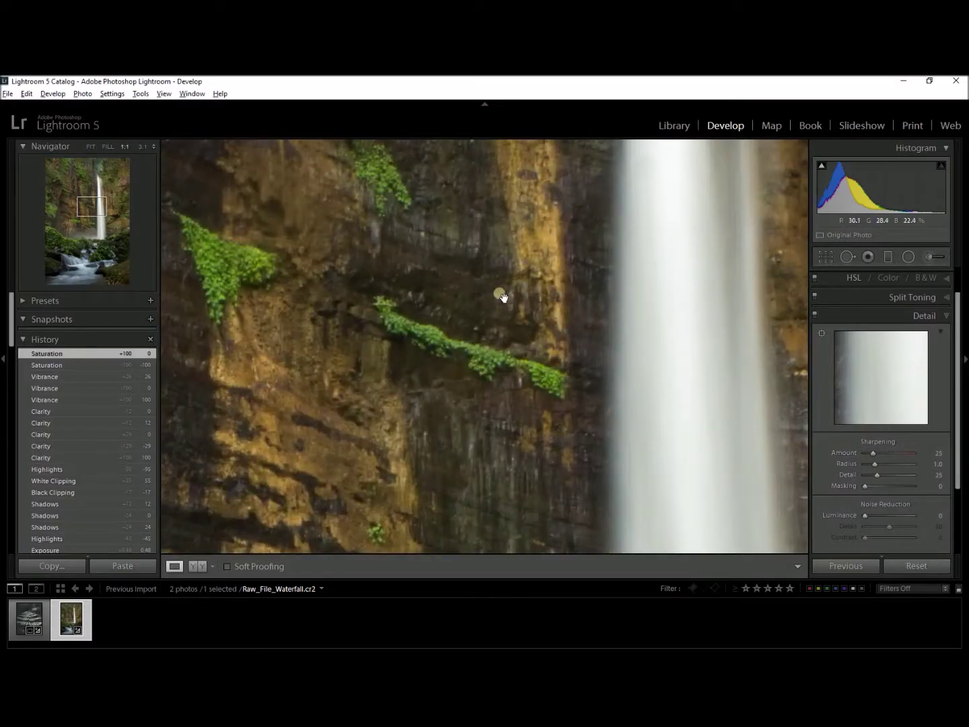
{"action": "left_click_drag", "start_coordinate": [457, 386], "coordinate": [290, 280]}
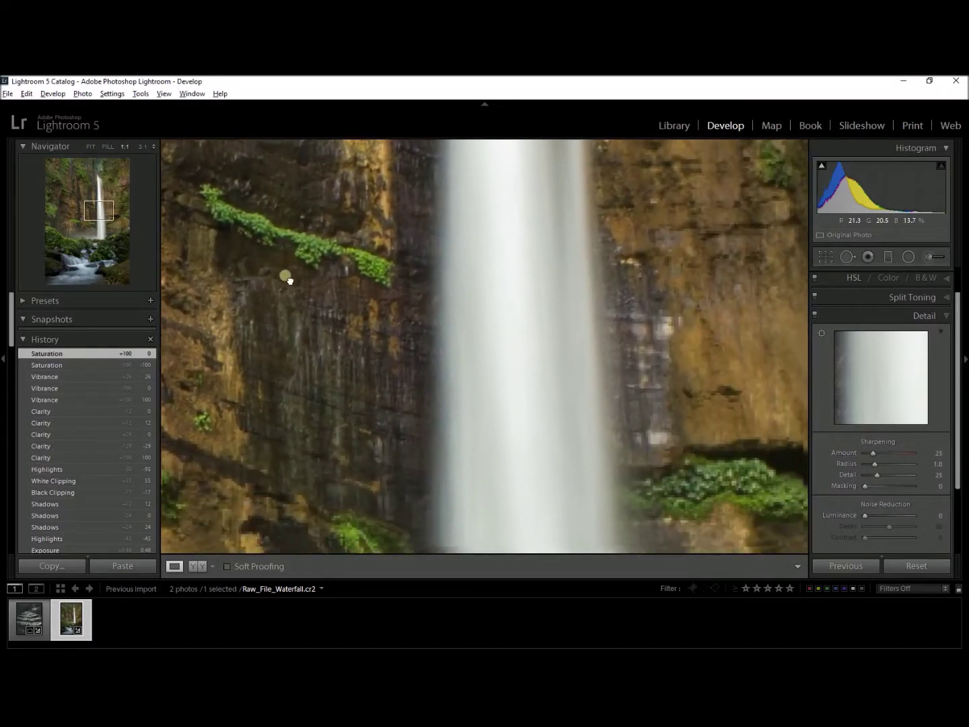
{"action": "left_click_drag", "start_coordinate": [397, 424], "coordinate": [305, 268]}
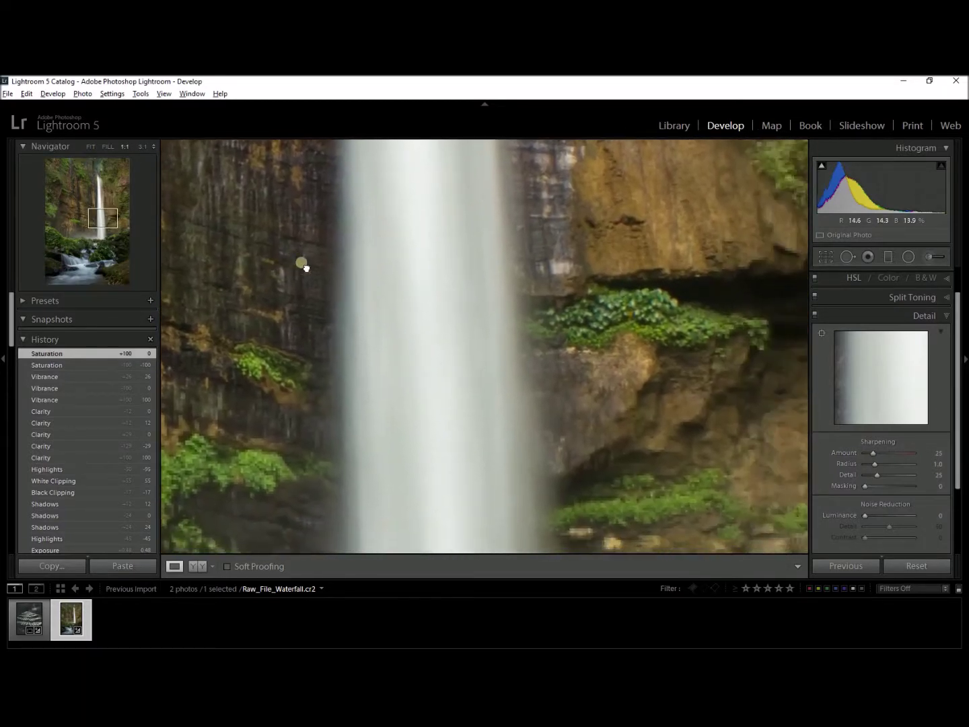
{"action": "left_click_drag", "start_coordinate": [634, 381], "coordinate": [567, 303]}
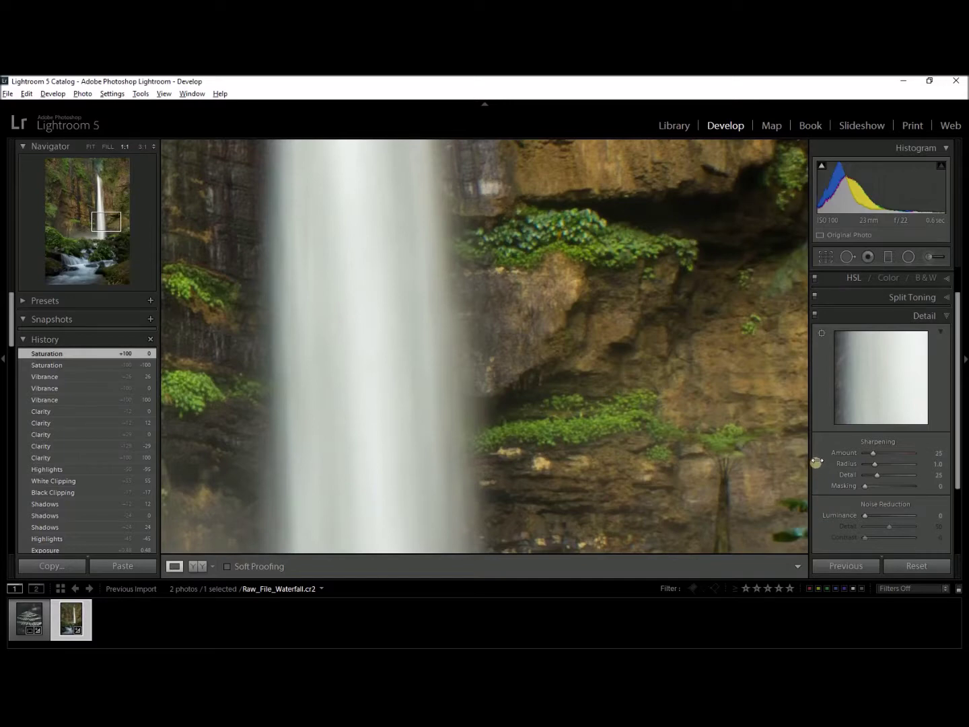
{"action": "left_click_drag", "start_coordinate": [558, 473], "coordinate": [650, 162]}
{"action": "left_click_drag", "start_coordinate": [535, 408], "coordinate": [616, 161]}
{"action": "left_click_drag", "start_coordinate": [460, 376], "coordinate": [619, 242]}
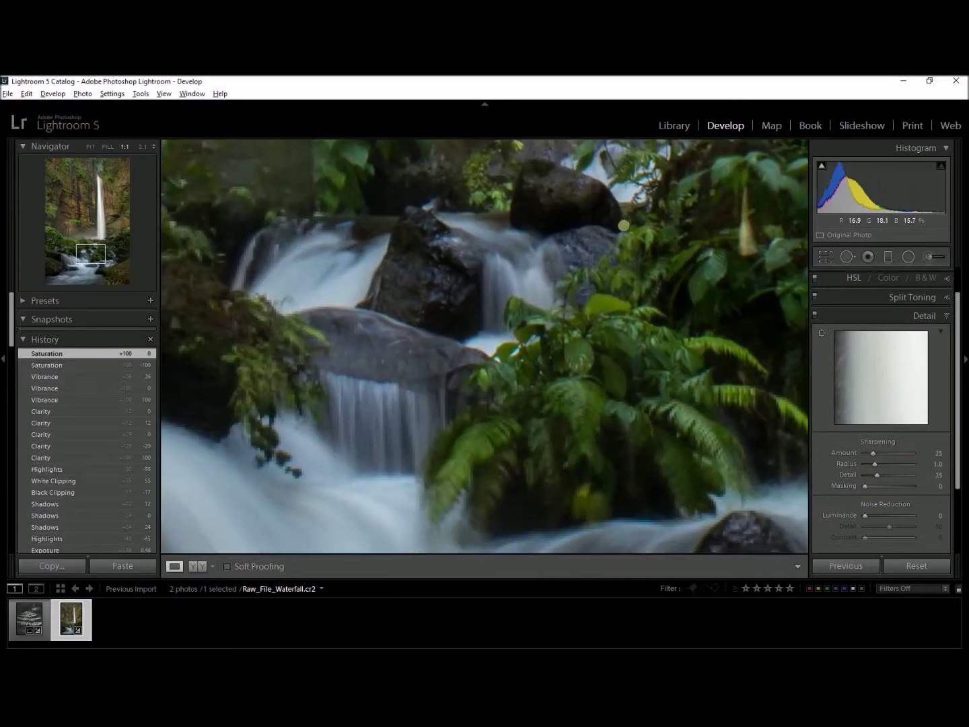
{"action": "left_click_drag", "start_coordinate": [519, 398], "coordinate": [498, 301]}
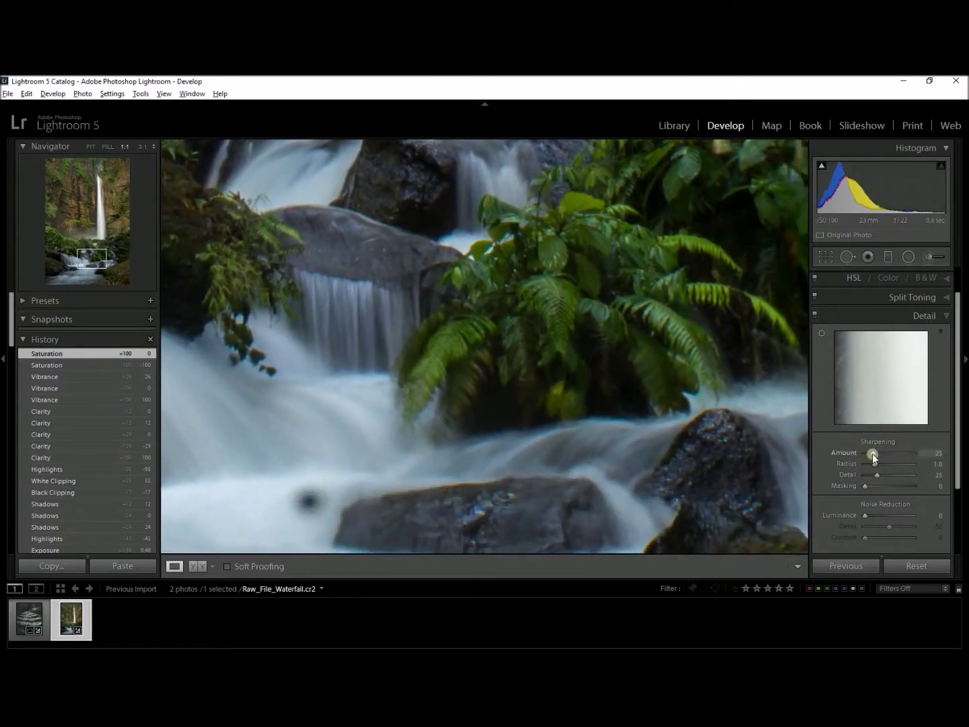
Try sharpening amounts of 71 and 86 on the ferns and rocks, and set the amount to 45
{"action": "left_click_drag", "start_coordinate": [874, 454], "coordinate": [893, 456]}
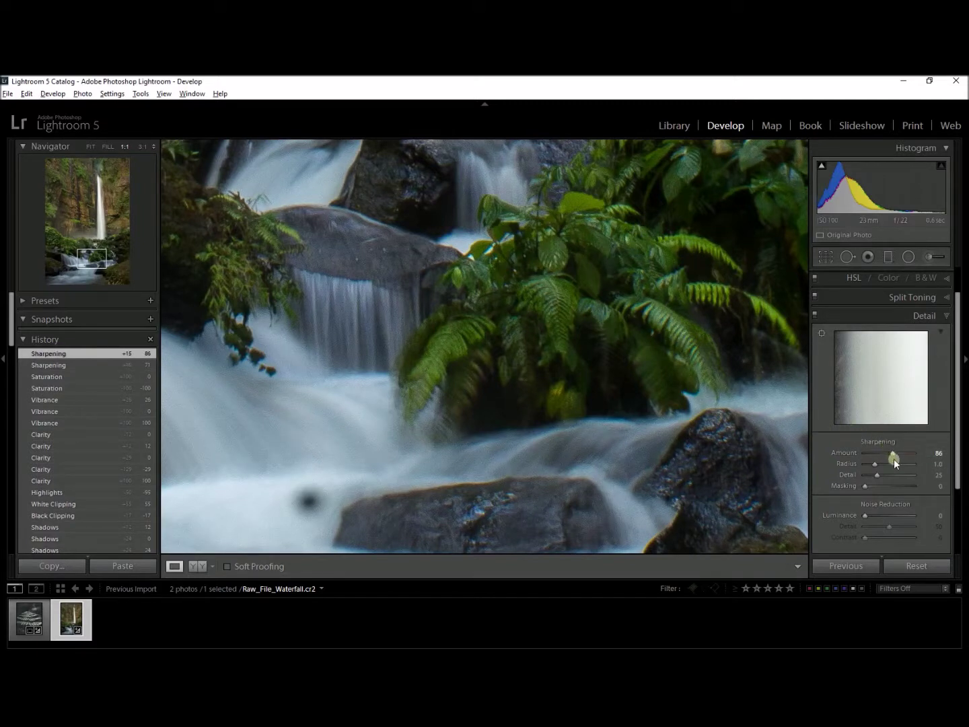
{"action": "left_click_drag", "start_coordinate": [892, 453], "coordinate": [883, 456]}
{"action": "left_click_drag", "start_coordinate": [879, 458], "coordinate": [880, 457]}
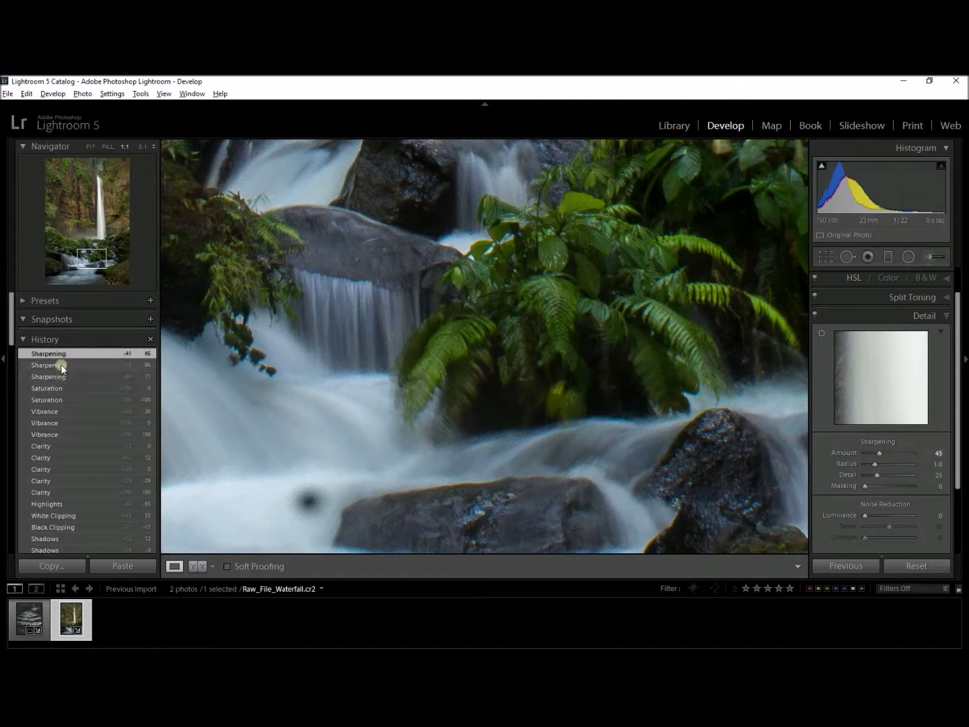
Compare the photo with and without sharpening, try sharpening radii of 3.0 and 0.5, and return the radius to 1.0
{"action": "left_click", "coordinate": [63, 389]}
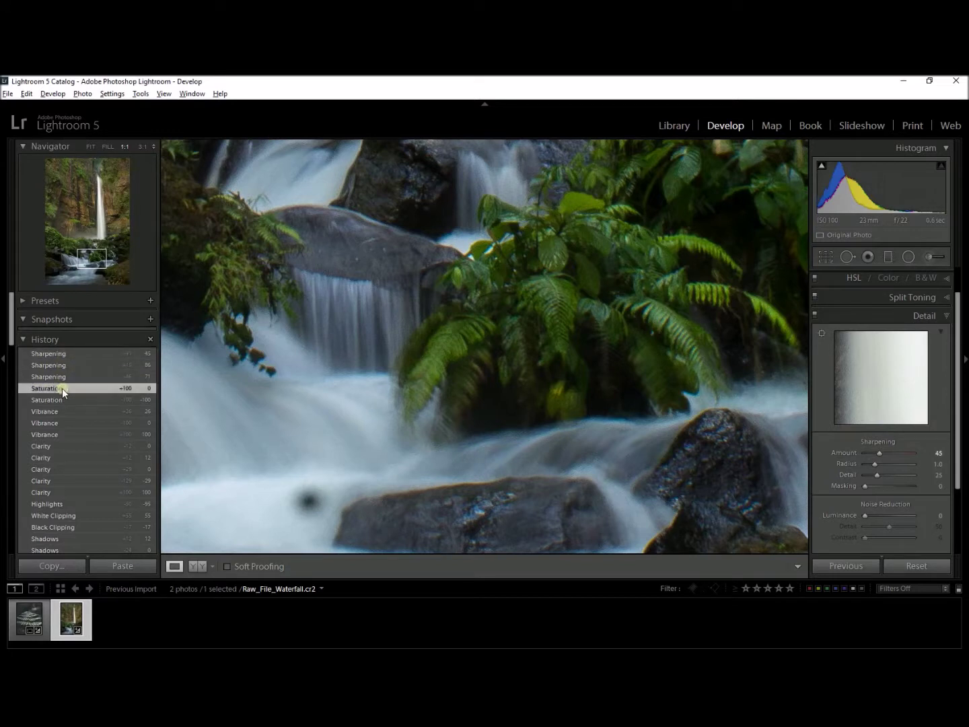
{"action": "left_click", "coordinate": [68, 356]}
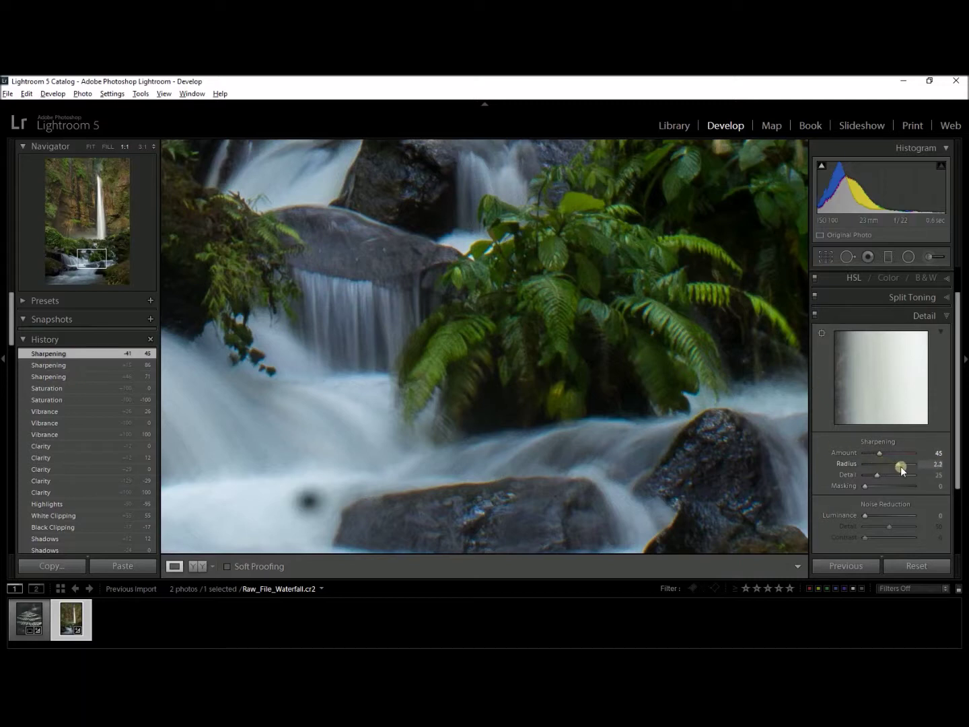
{"action": "left_click_drag", "start_coordinate": [920, 467], "coordinate": [919, 467]}
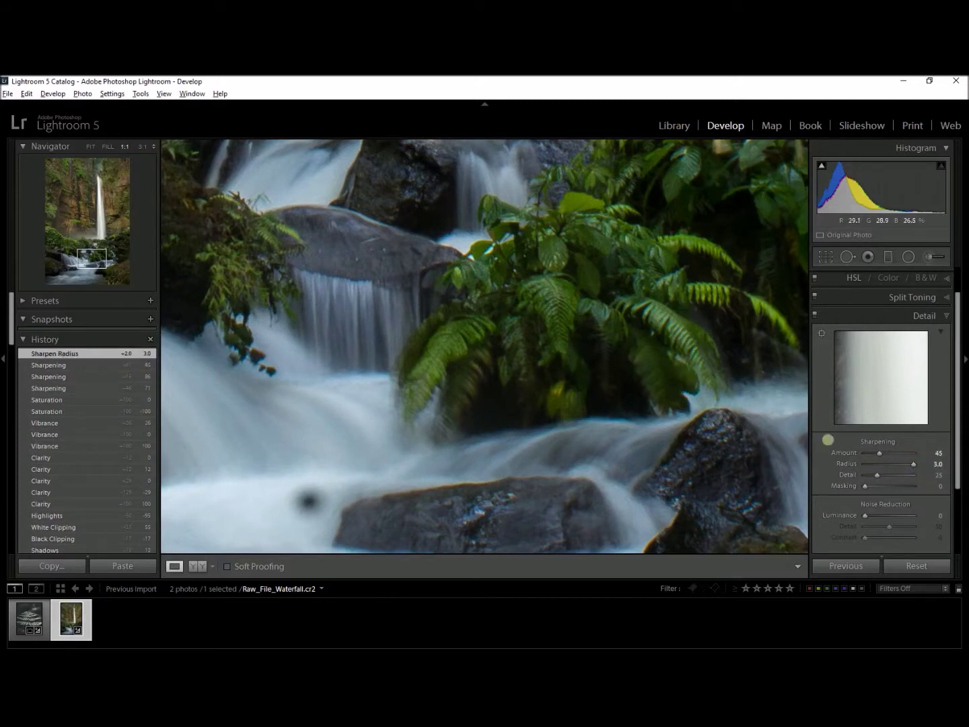
{"action": "mouse_move", "coordinate": [864, 464]}
{"action": "left_mouse_down"}
{"action": "mouse_move", "coordinate": [856, 463]}
{"action": "mouse_move", "coordinate": [875, 463]}
{"action": "left_mouse_up"}
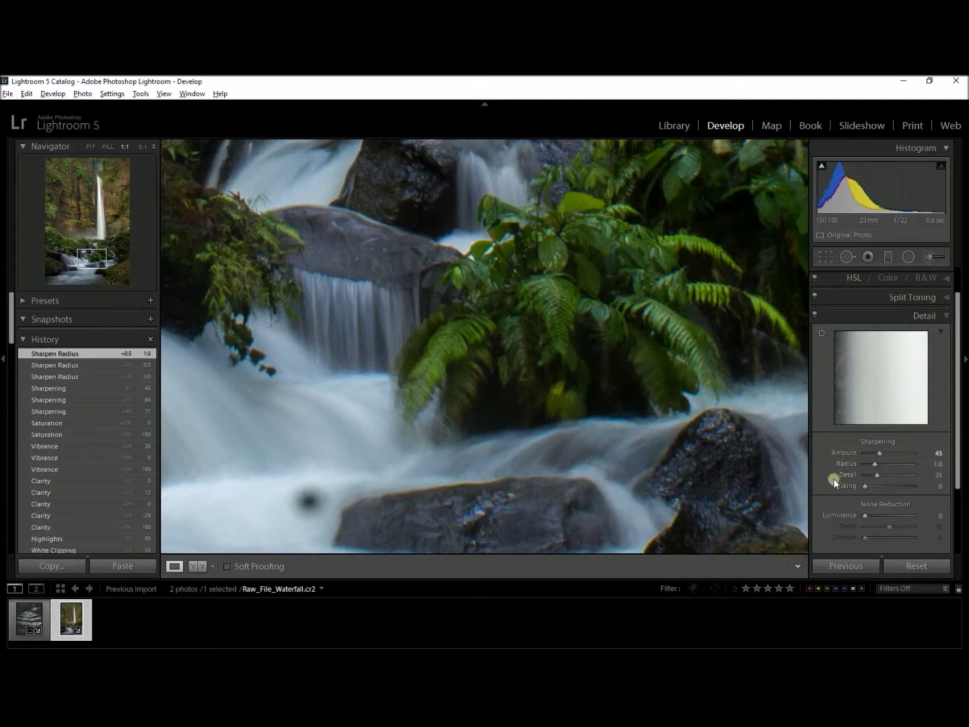
Try sharpening detail at 100 and 0 and set it to 27, and set the sharpening masking to 57
{"action": "left_click_drag", "start_coordinate": [877, 476], "coordinate": [947, 477]}
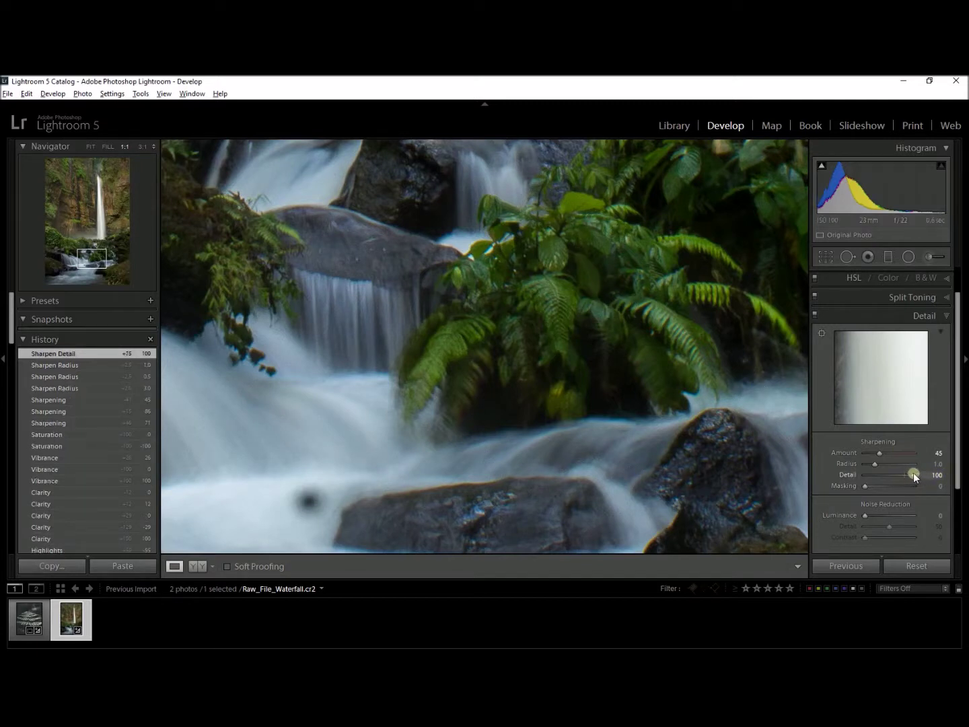
{"action": "mouse_move", "coordinate": [886, 476]}
{"action": "left_mouse_down"}
{"action": "mouse_move", "coordinate": [865, 478]}
{"action": "mouse_move", "coordinate": [877, 475]}
{"action": "left_mouse_up"}
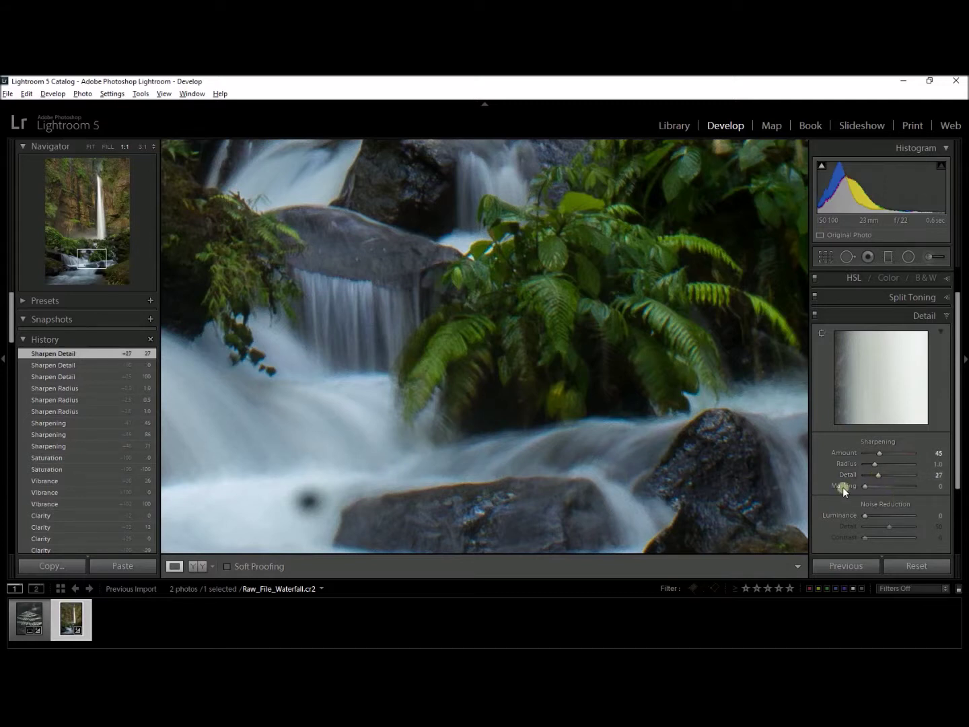
{"action": "left_click_drag", "start_coordinate": [443, 378], "coordinate": [458, 346]}
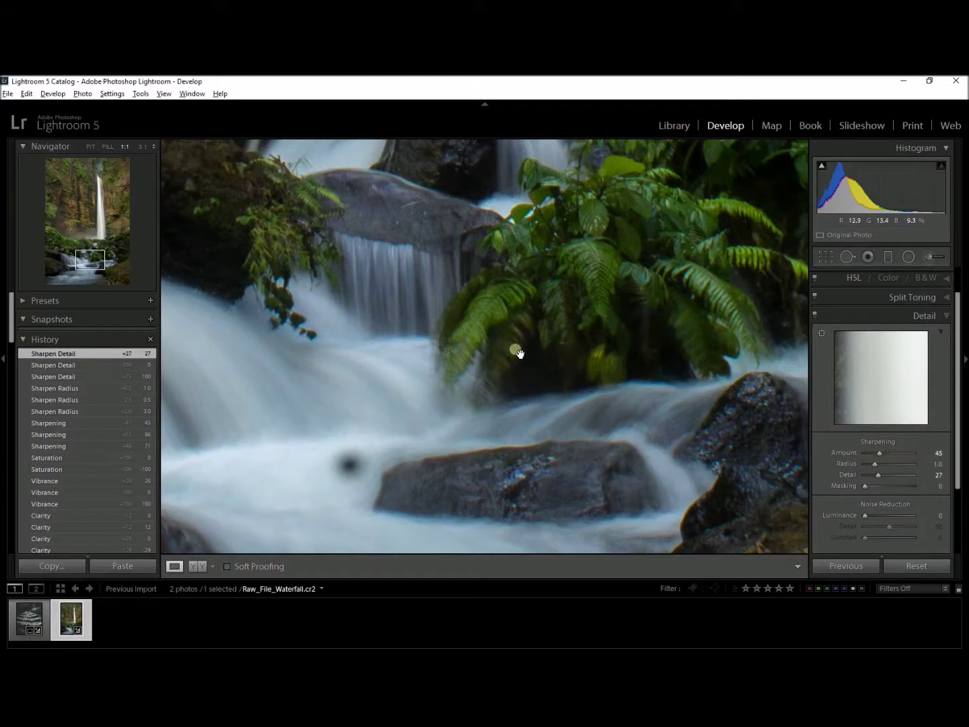
{"action": "left_click_drag", "start_coordinate": [617, 410], "coordinate": [778, 348]}
{"action": "left_click_drag", "start_coordinate": [496, 340], "coordinate": [525, 385]}
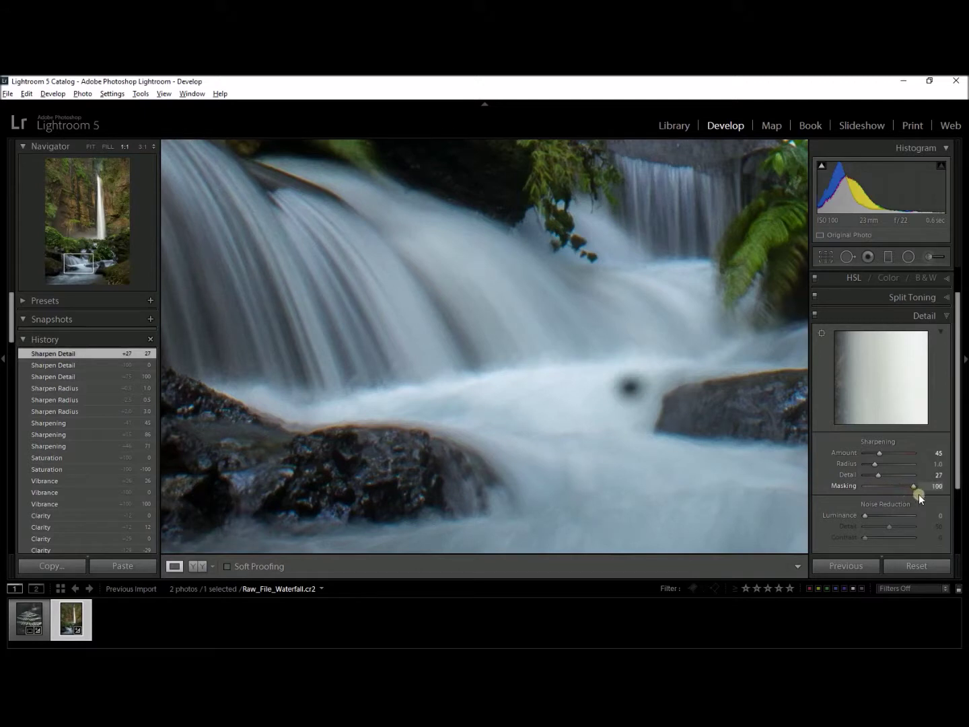
{"action": "left_click_drag", "start_coordinate": [902, 493], "coordinate": [902, 493]}
{"action": "left_click_drag", "start_coordinate": [903, 485], "coordinate": [898, 485]}
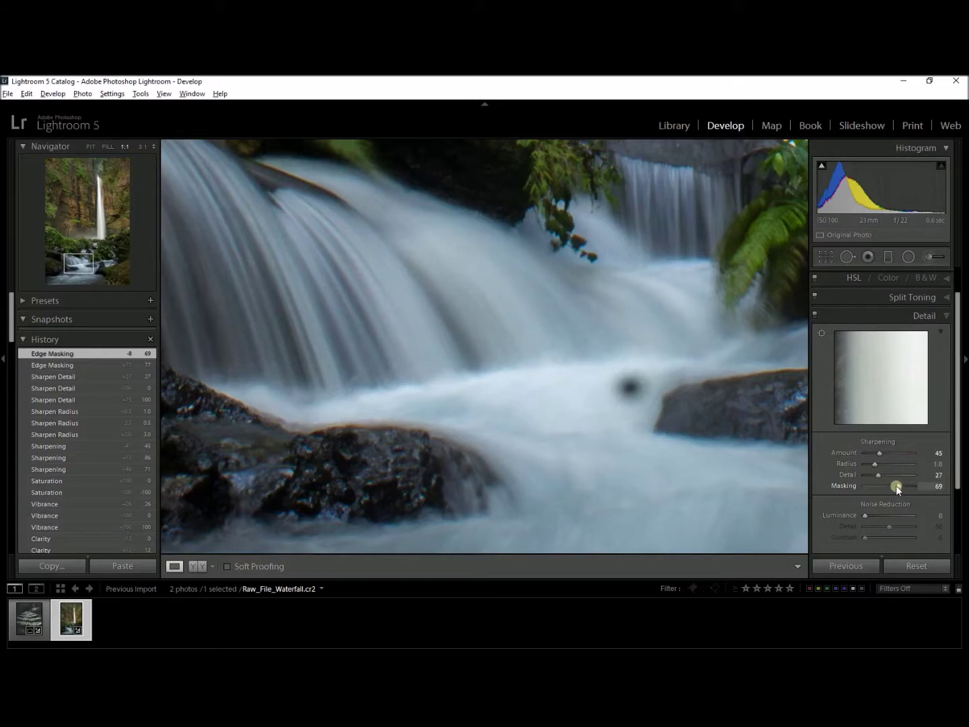
{"action": "left_click_drag", "start_coordinate": [891, 485], "coordinate": [890, 486]}
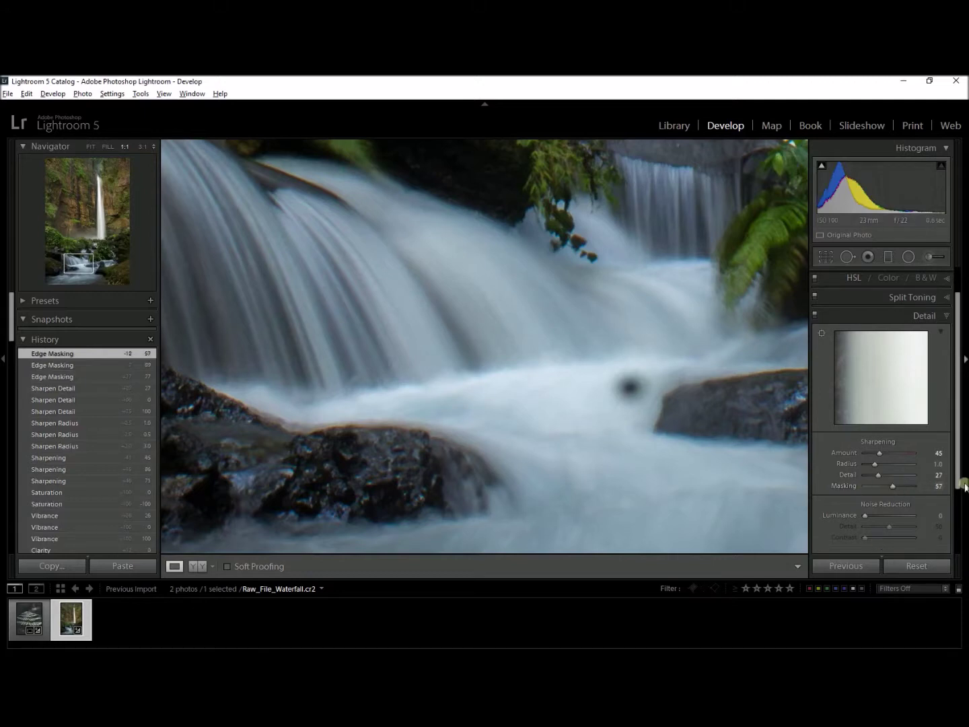
Try luminance noise reduction at 46 on the stream, compare it with the state before noise reduction, and set it to 26
{"action": "left_click_drag", "start_coordinate": [960, 469], "coordinate": [958, 515]}
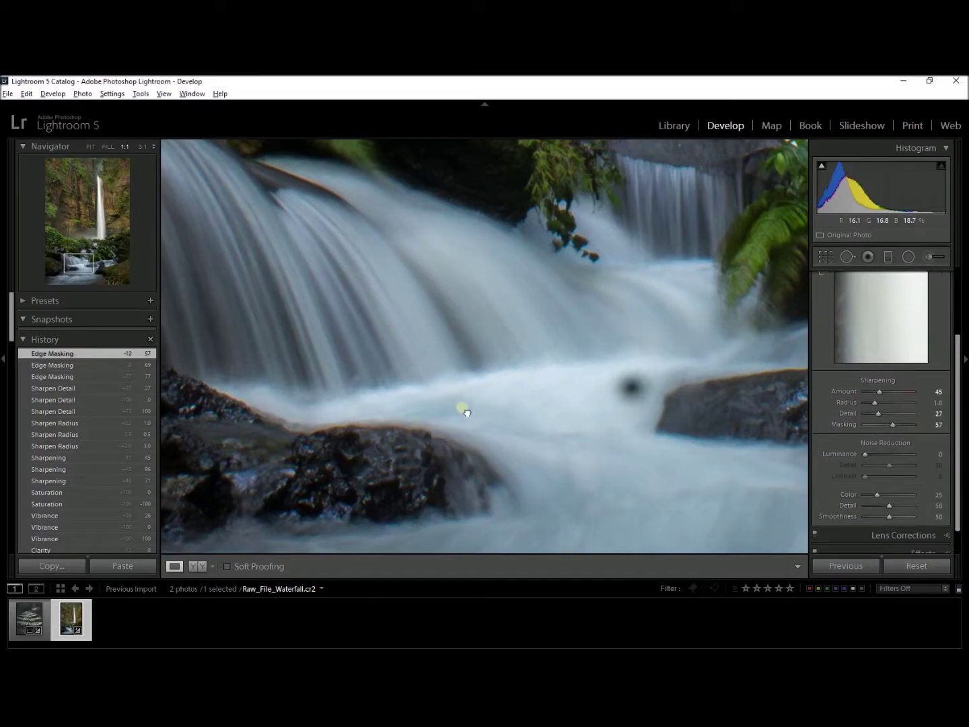
{"action": "left_click_drag", "start_coordinate": [743, 468], "coordinate": [808, 412]}
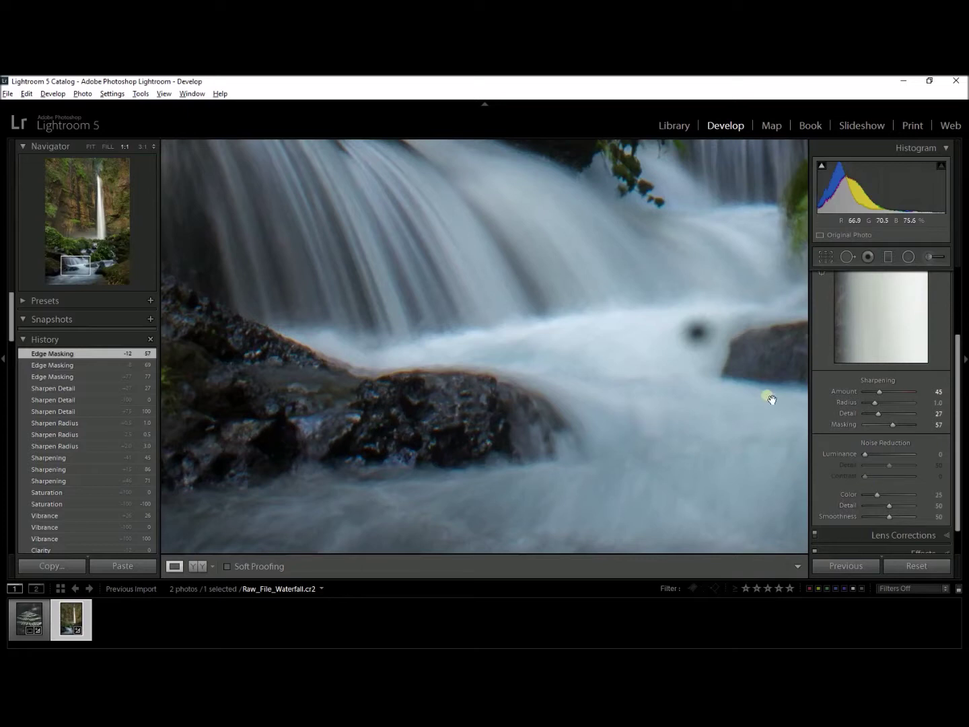
{"action": "left_click_drag", "start_coordinate": [771, 399], "coordinate": [727, 407]}
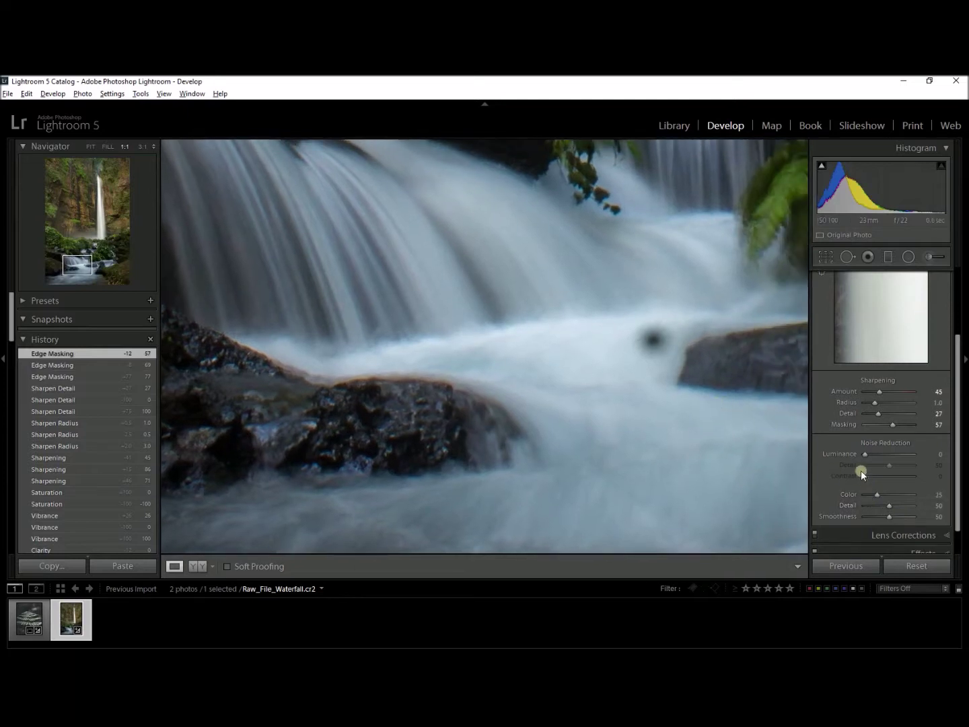
{"action": "left_click_drag", "start_coordinate": [720, 381], "coordinate": [660, 435]}
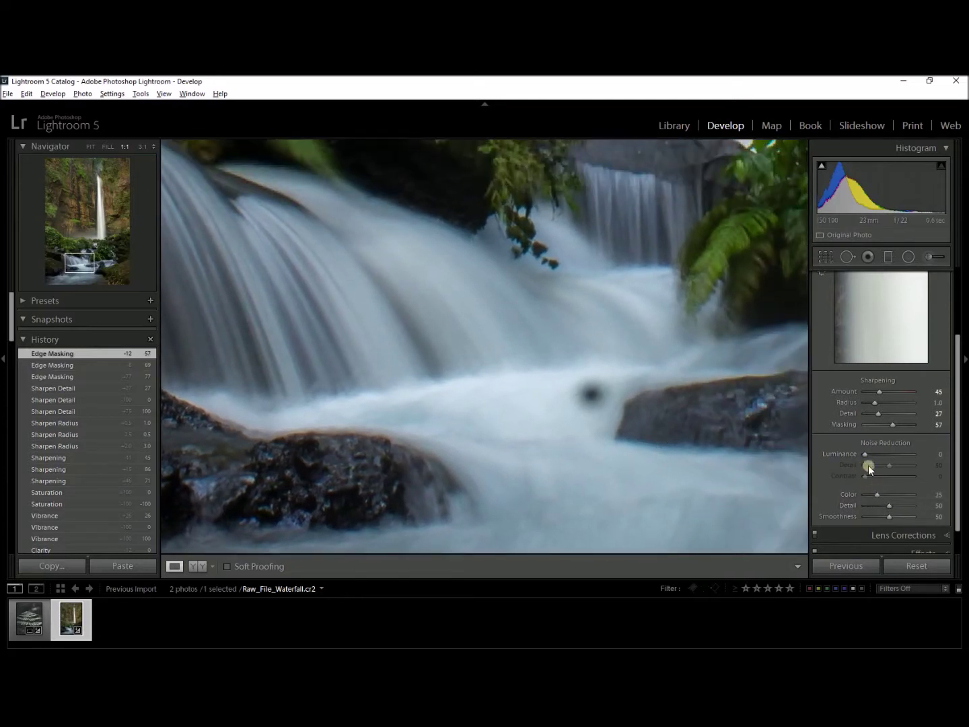
{"action": "left_click_drag", "start_coordinate": [867, 454], "coordinate": [887, 452]}
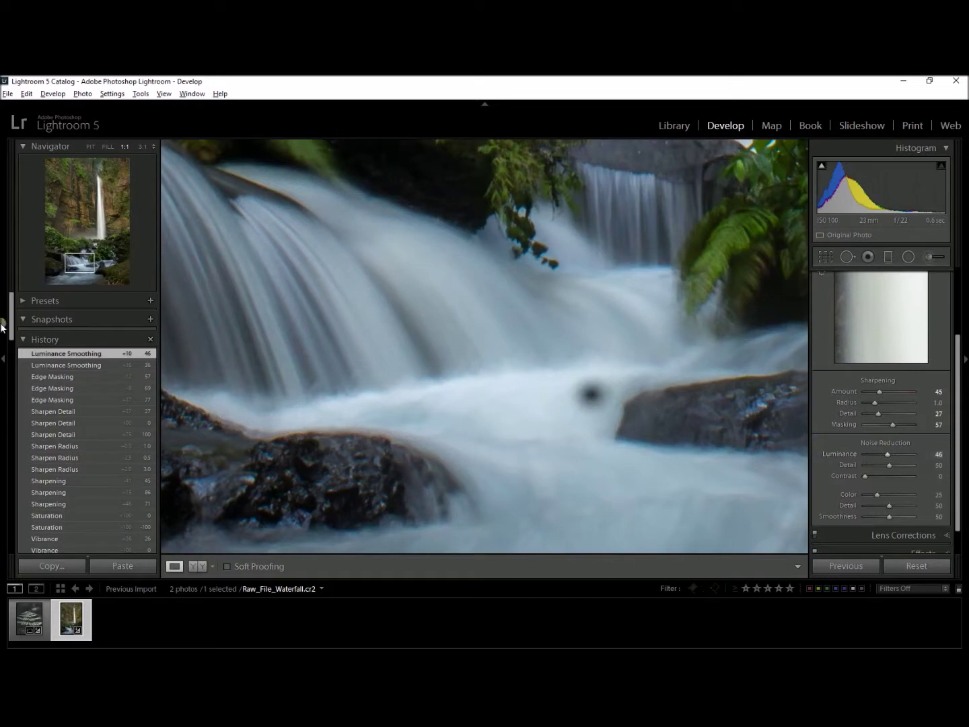
{"action": "left_click", "coordinate": [66, 375]}
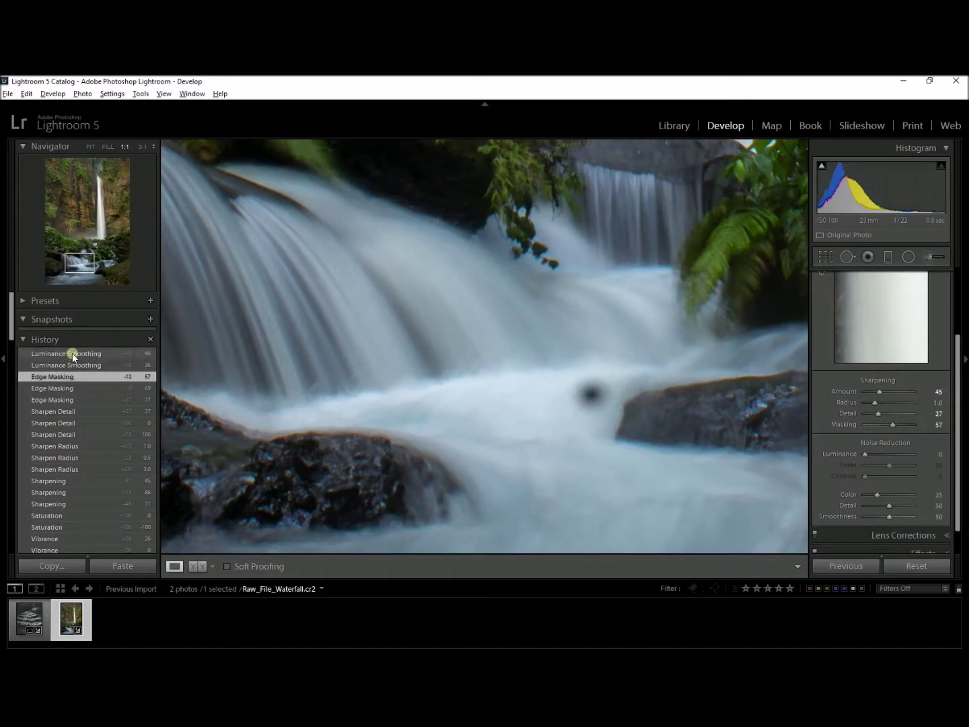
{"action": "left_click", "coordinate": [72, 353]}
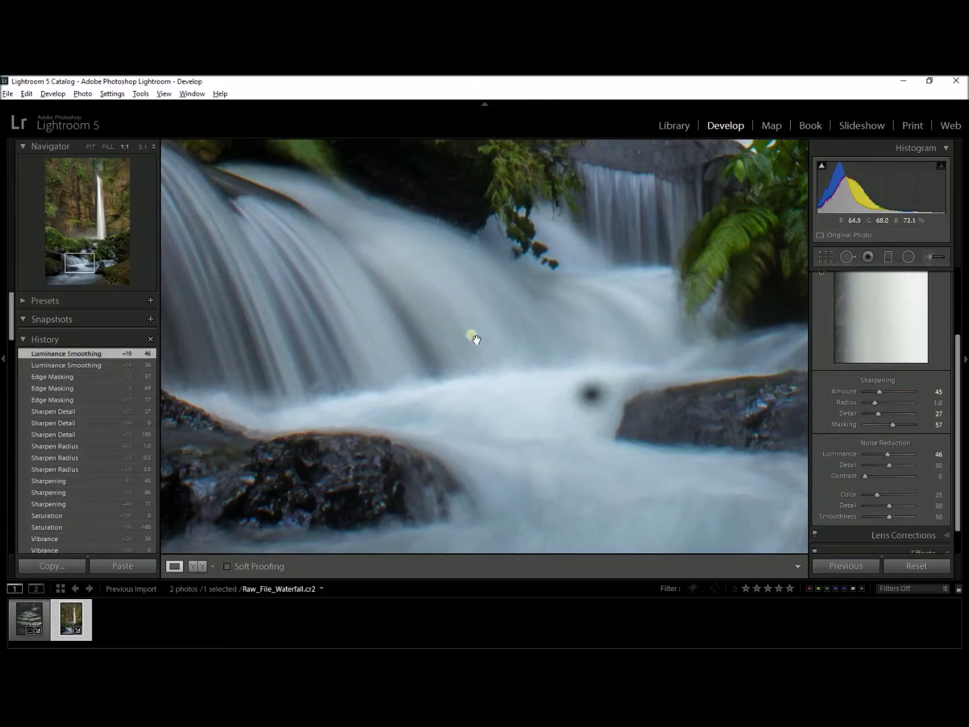
{"action": "left_click_drag", "start_coordinate": [430, 276], "coordinate": [448, 329]}
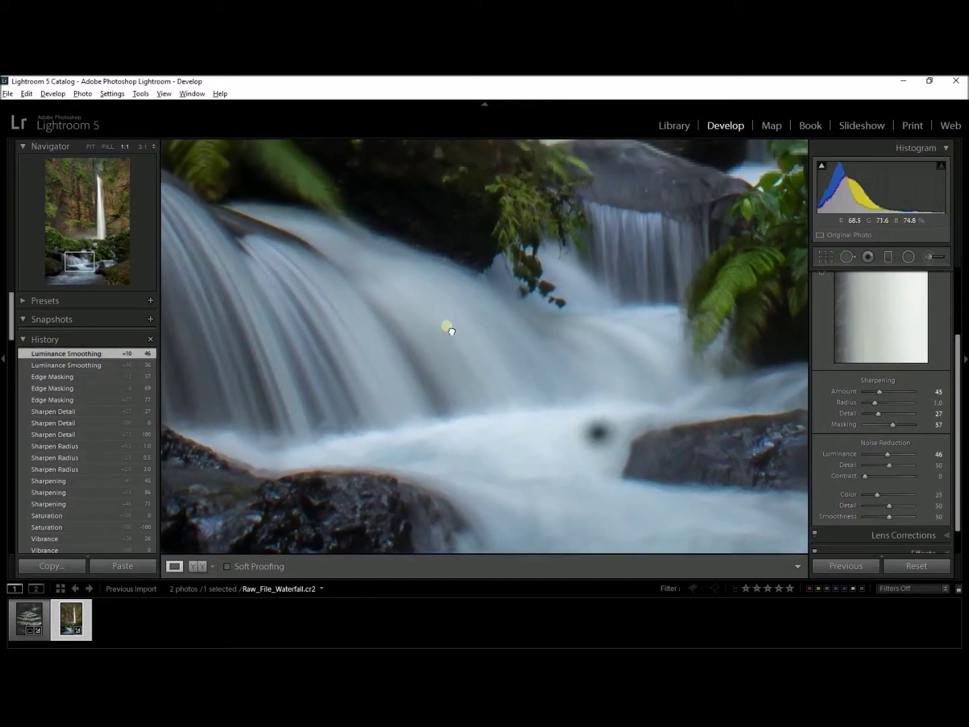
{"action": "left_click", "coordinate": [887, 453]}
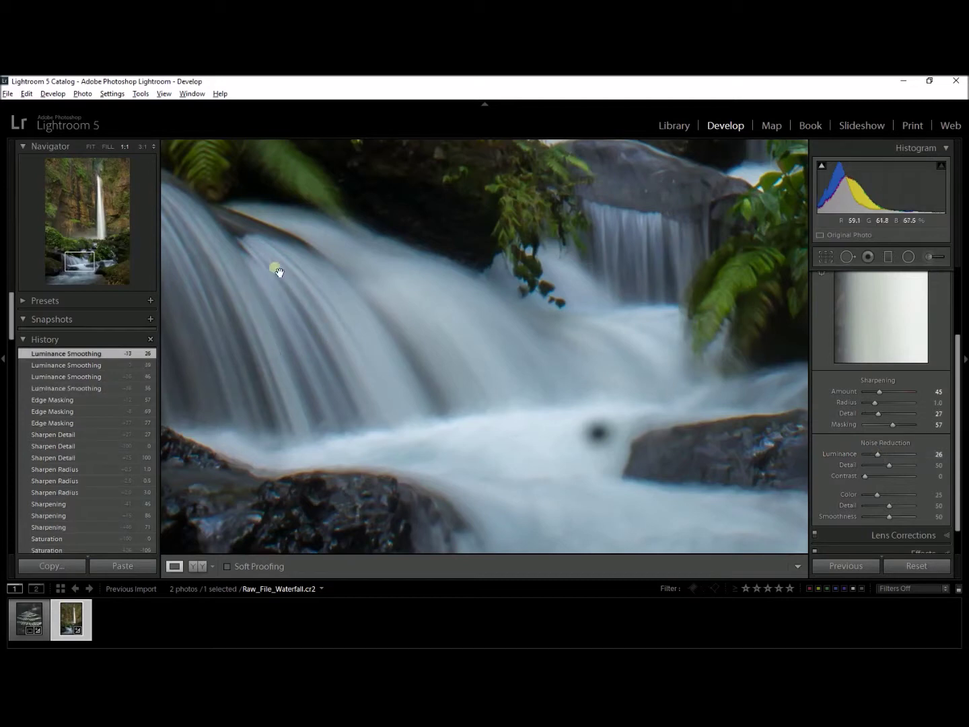
Try color noise reduction at 100 and 0 on the stream and rocks, and set it to 24
{"action": "left_click_drag", "start_coordinate": [515, 526], "coordinate": [528, 455]}
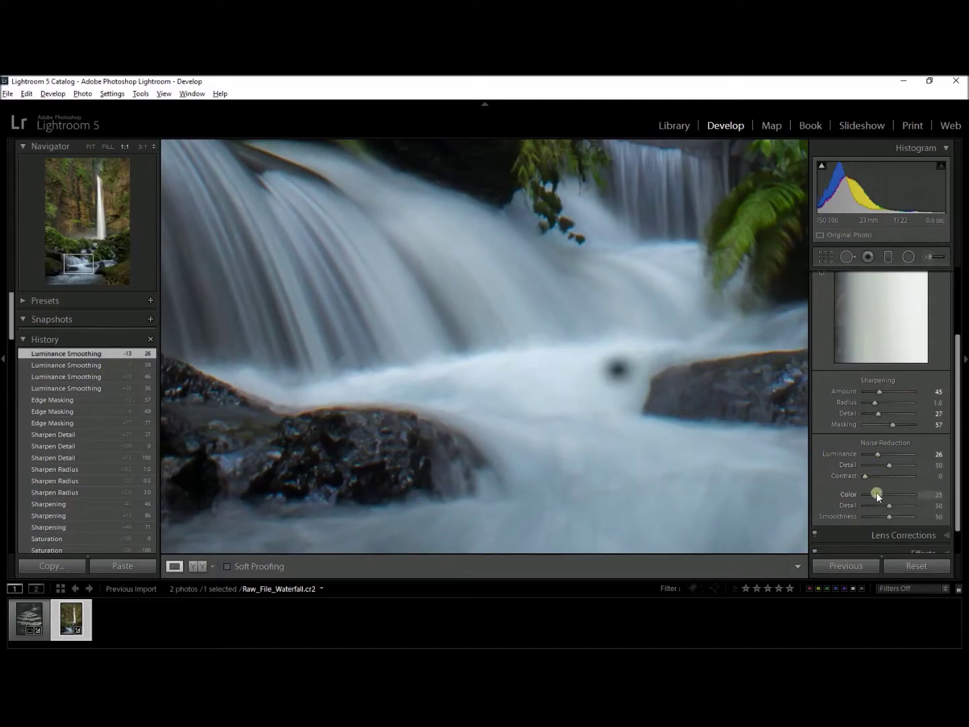
{"action": "left_click_drag", "start_coordinate": [877, 492], "coordinate": [945, 494]}
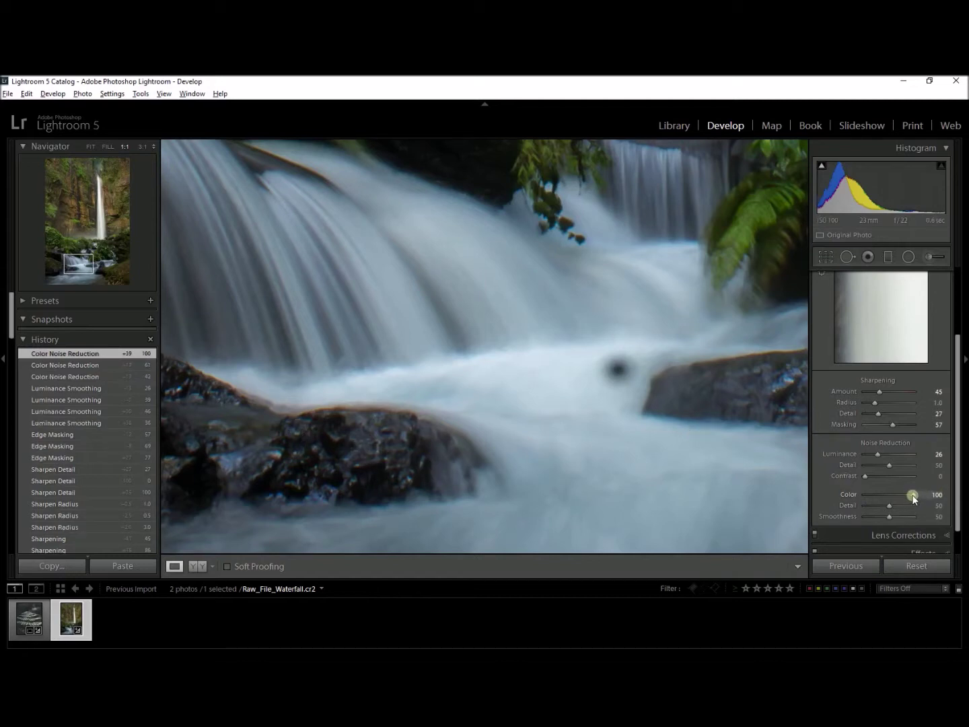
{"action": "left_click_drag", "start_coordinate": [906, 495], "coordinate": [818, 503]}
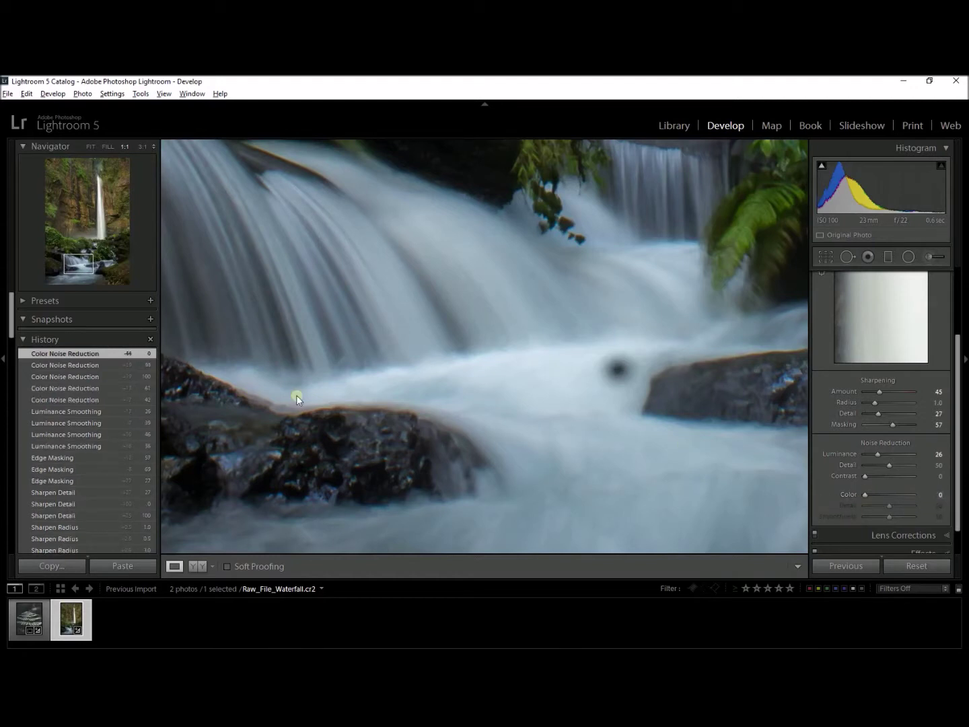
{"action": "left_click_drag", "start_coordinate": [863, 494], "coordinate": [875, 494]}
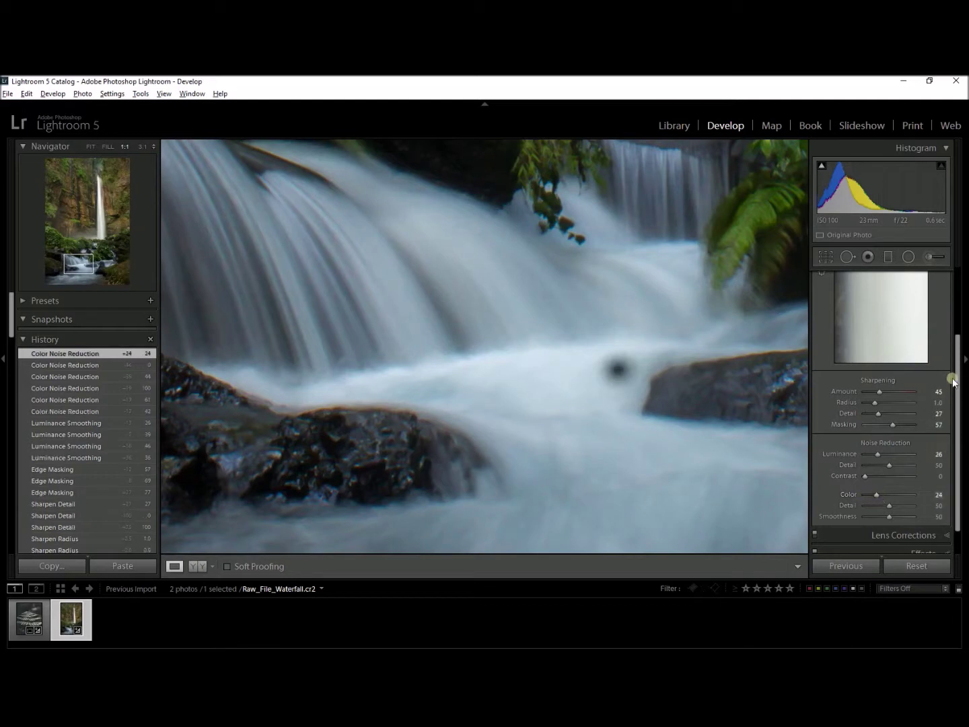
Fit the whole photo in view and compare the before and after versions side by side
{"action": "left_click_drag", "start_coordinate": [960, 373], "coordinate": [959, 326]}
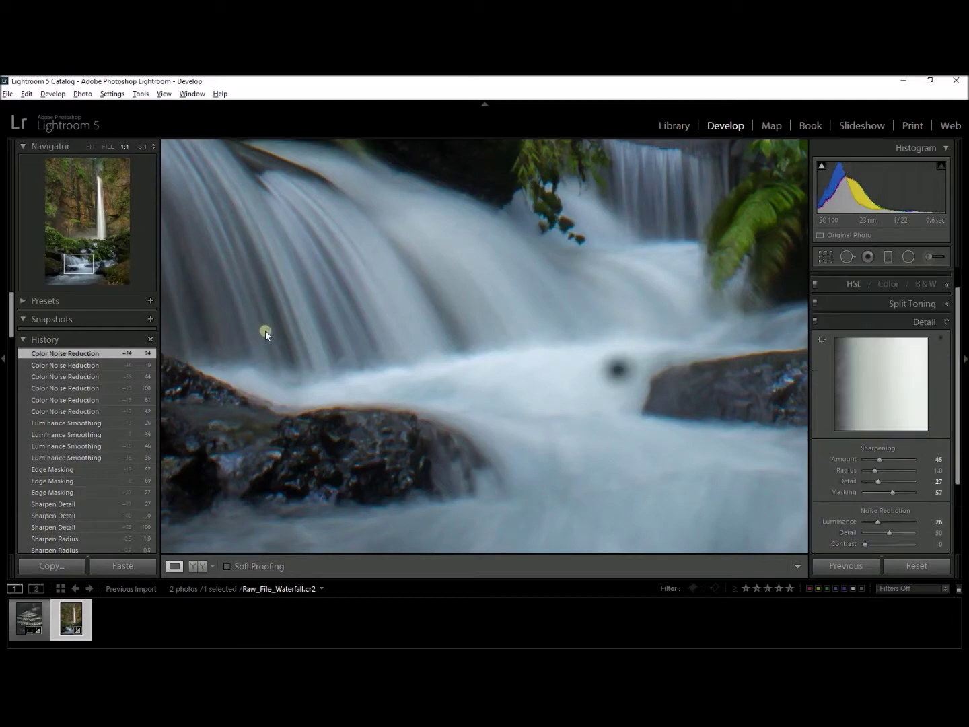
{"action": "left_click", "coordinate": [333, 305]}
{"action": "left_click", "coordinate": [421, 437]}
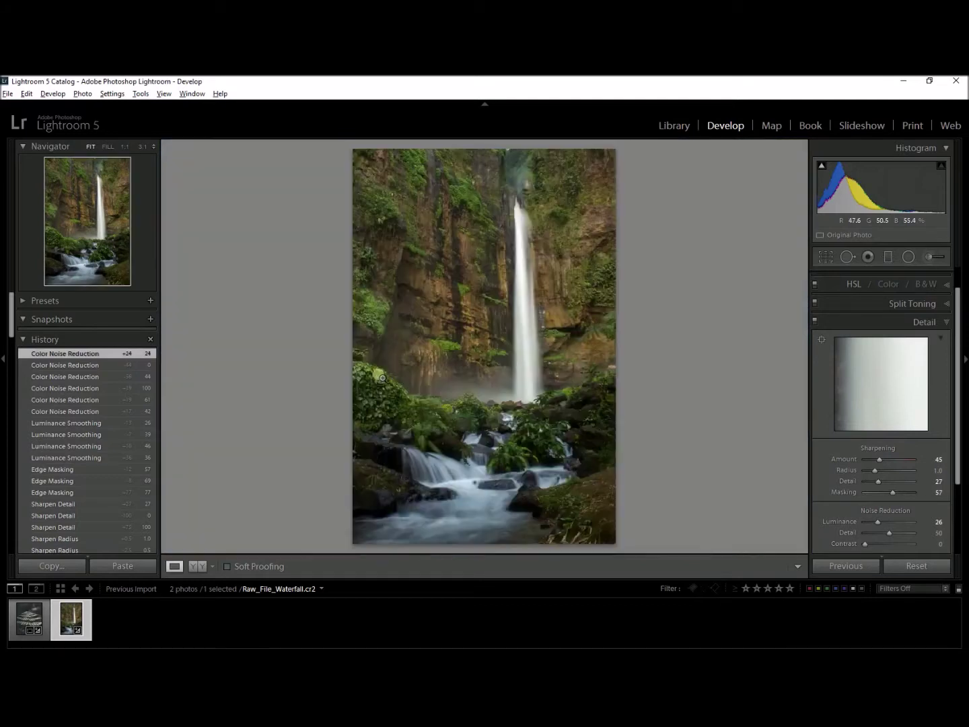
{"action": "left_click", "coordinate": [200, 567]}
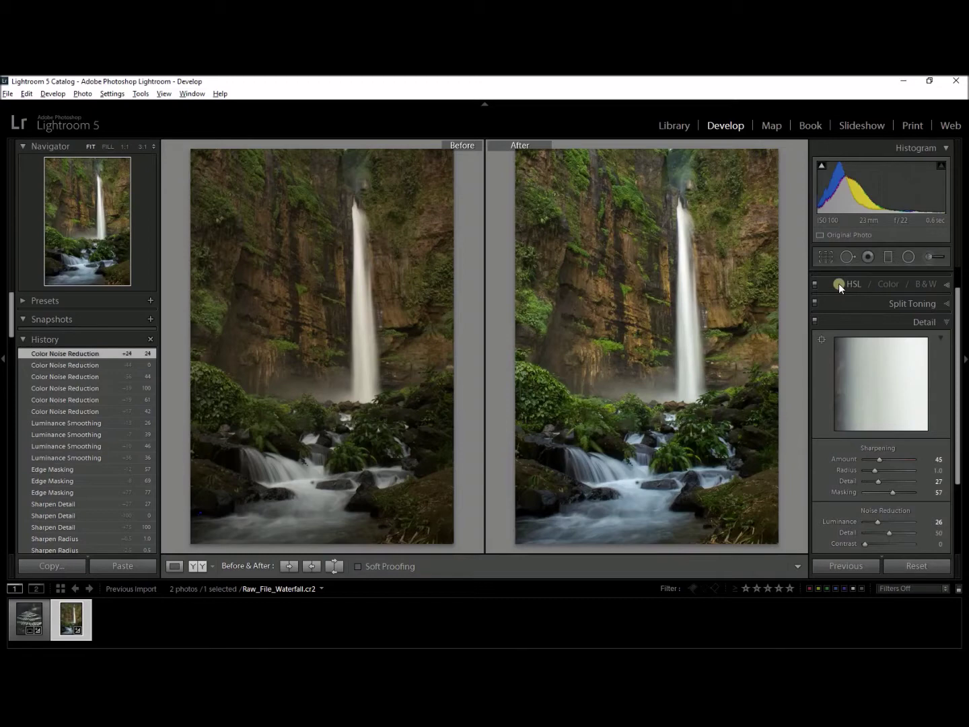
{"action": "scroll", "coordinate": [942, 302], "scroll_direction": "up", "scroll_amount": 2}
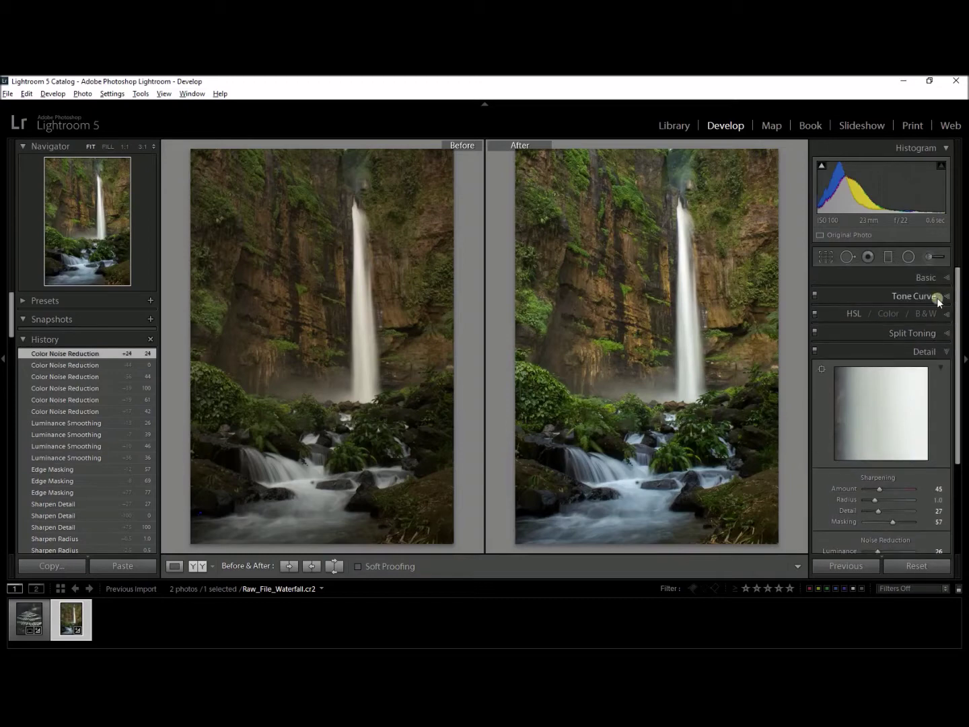